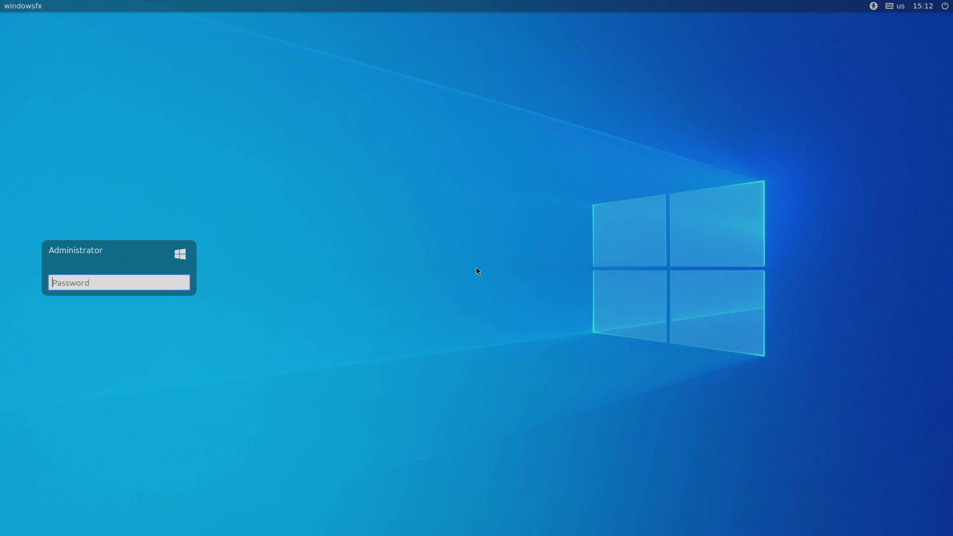
Step: Enter the account password on the login screen to reach the WindowsFX desktop
text(*****)
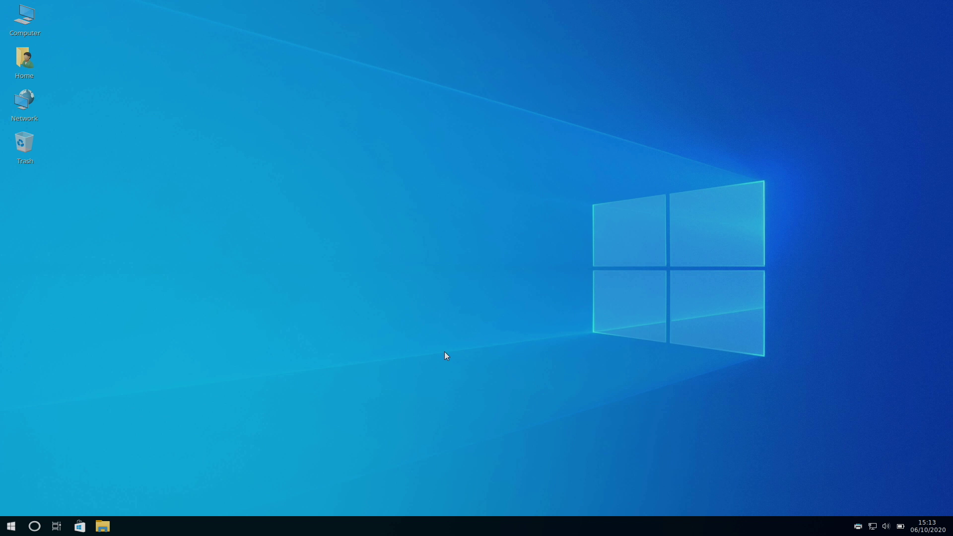
Step: Open the Start menu to show installed applications in the Accessories category
click(11, 526)
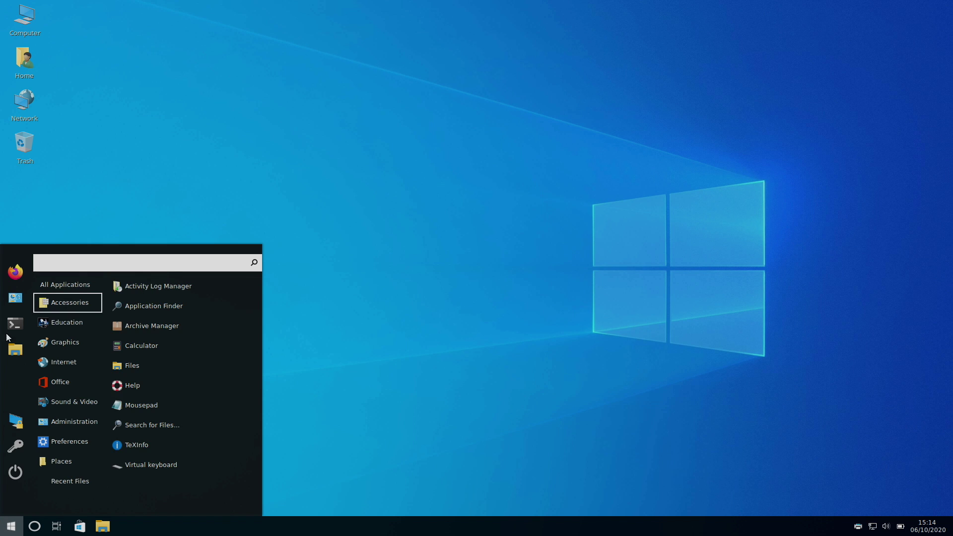
click(17, 350)
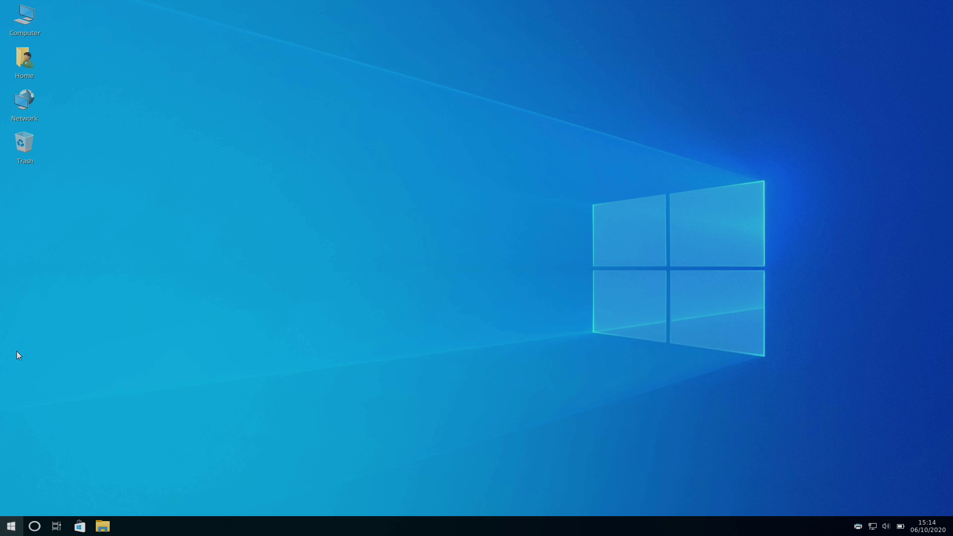
drag(417, 133, 373, 80)
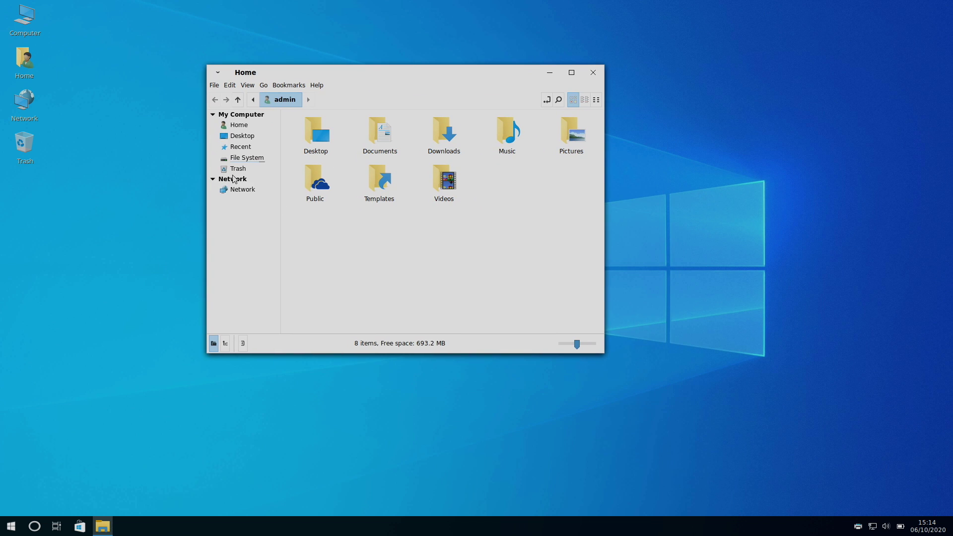
click(242, 137)
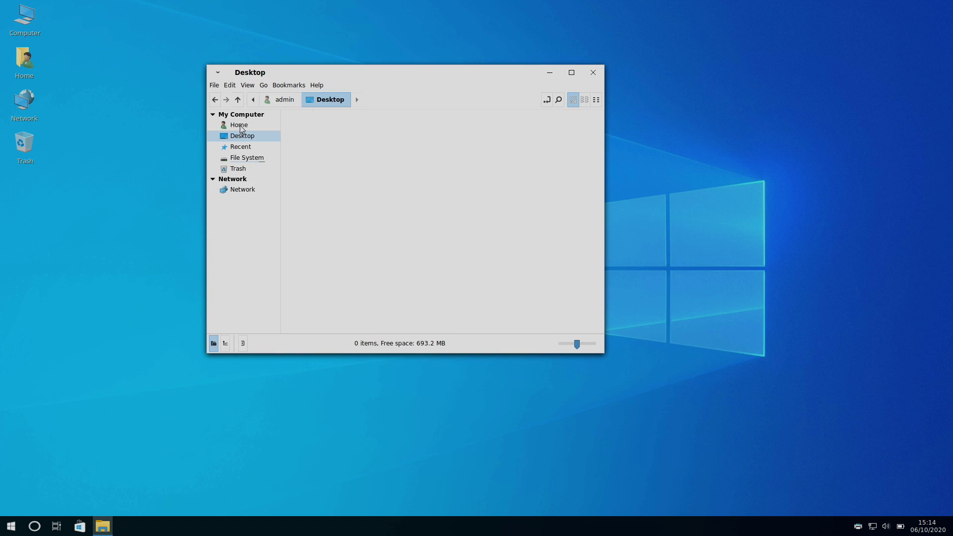
click(240, 125)
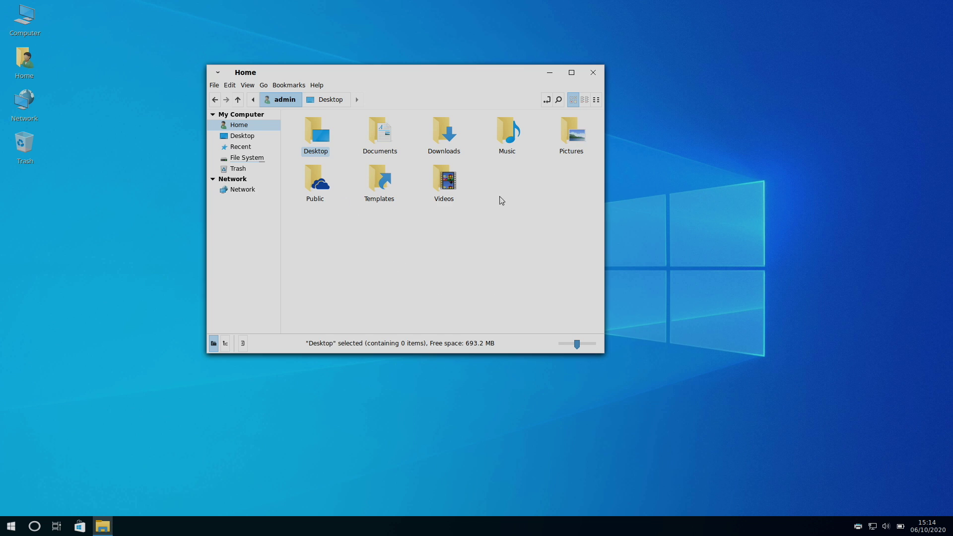
double_click(460, 171)
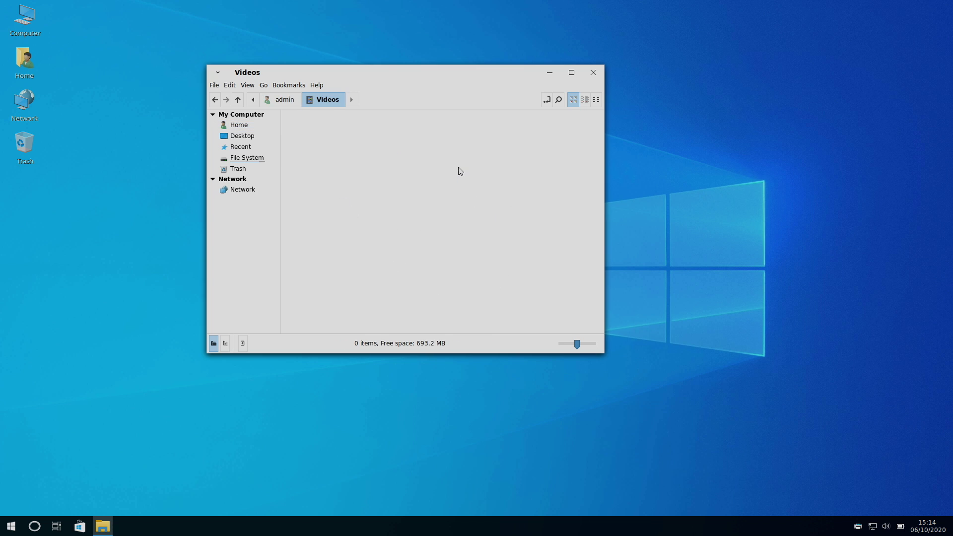
click(214, 101)
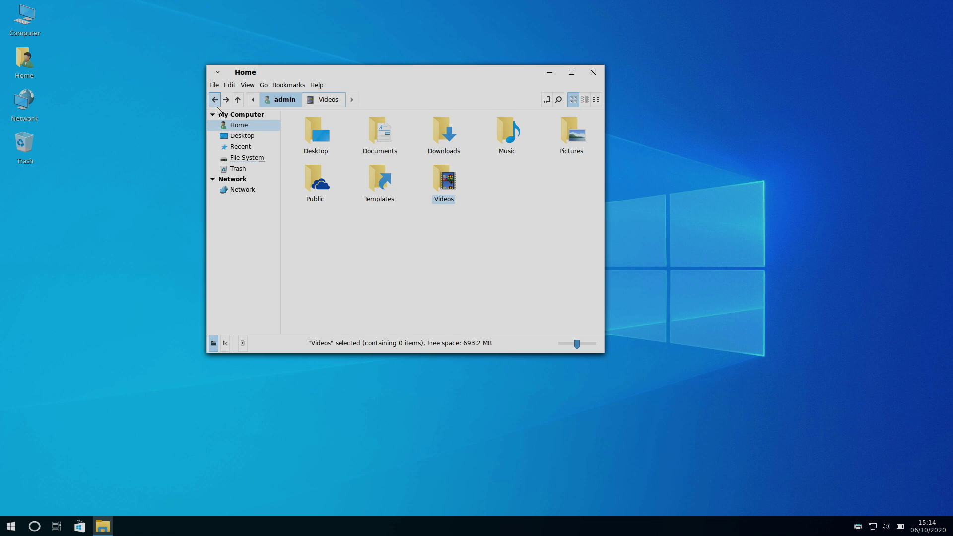
click(590, 77)
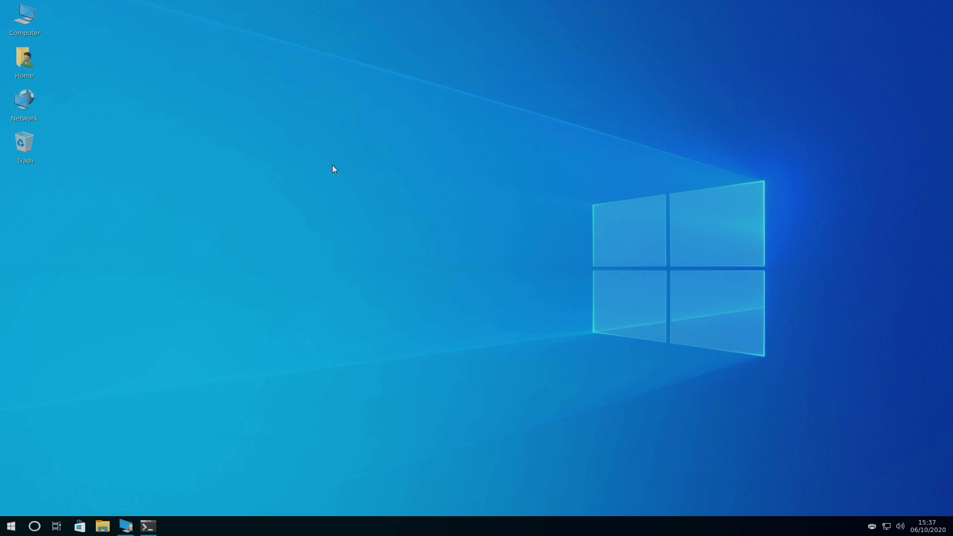
drag(266, 123, 901, 470)
drag(861, 437, 168, 62)
Step: Open Desklets settings from the desktop menu and place the CPU Load desklet top-right
right_click(325, 213)
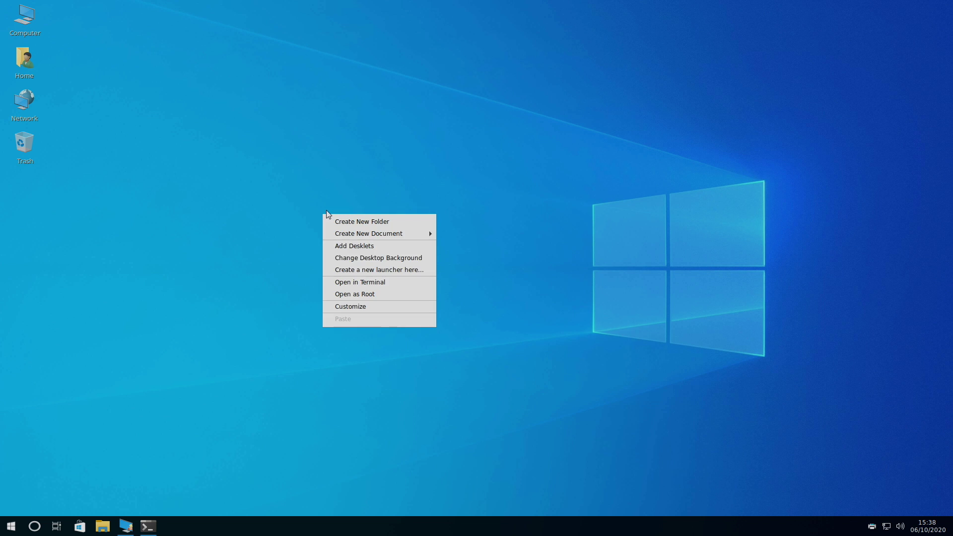
click(345, 246)
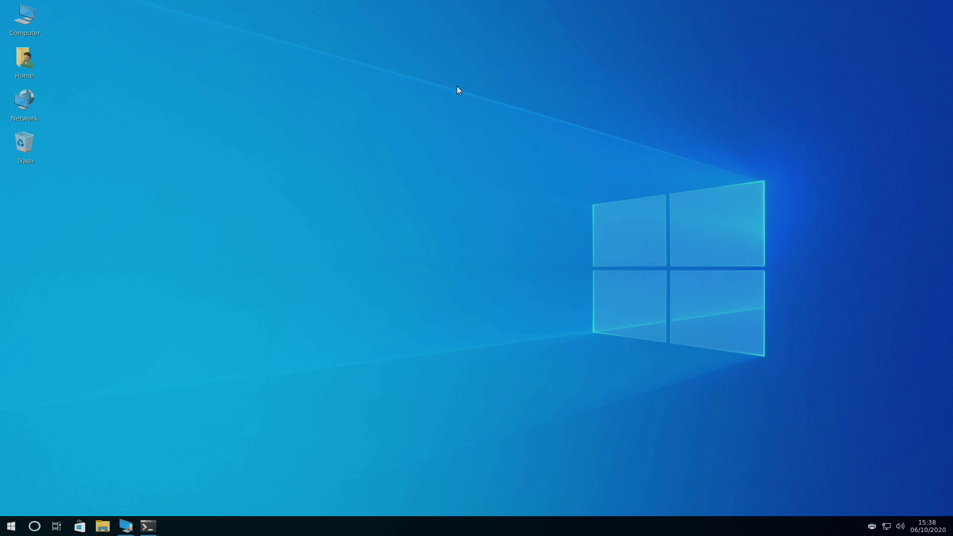
drag(428, 116, 355, 75)
click(400, 94)
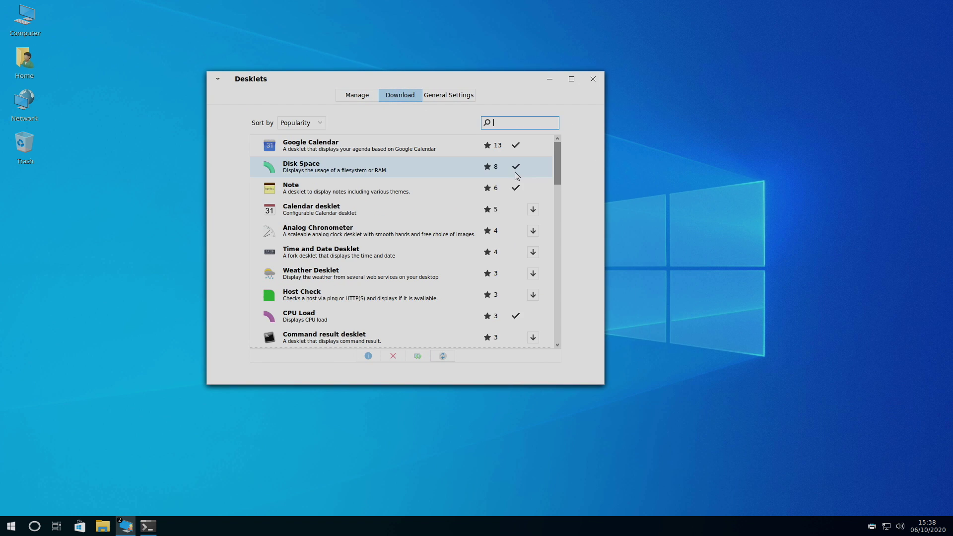
drag(555, 159, 394, 46)
click(364, 96)
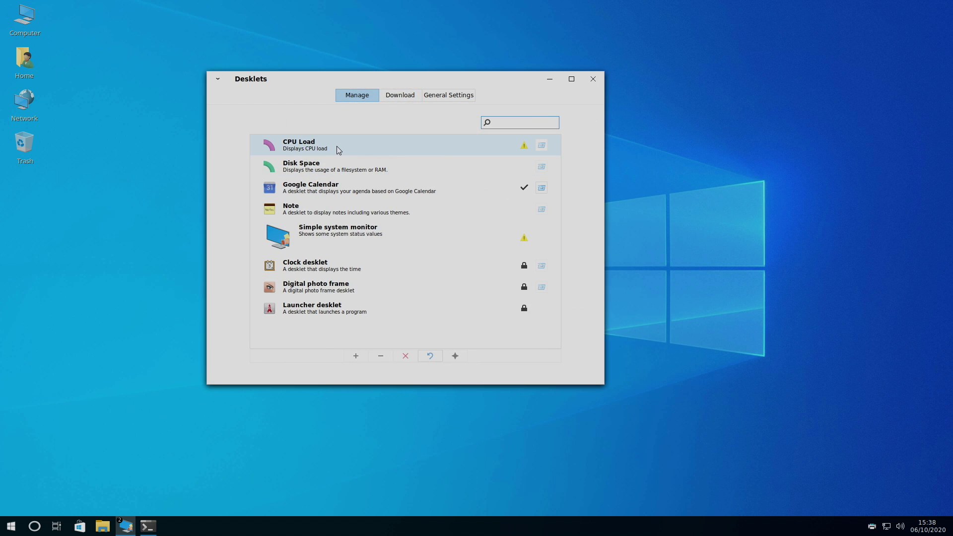
click(339, 150)
click(354, 357)
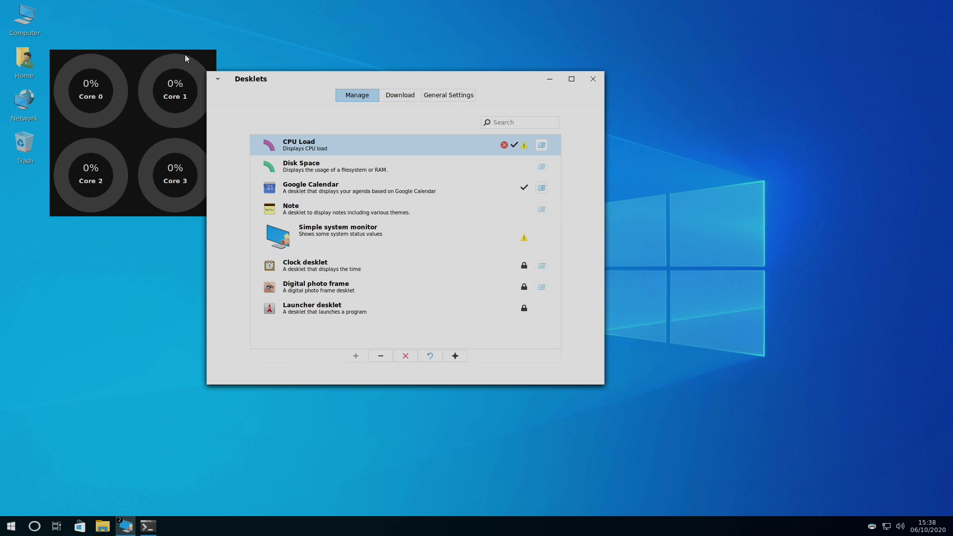
drag(142, 57, 879, 23)
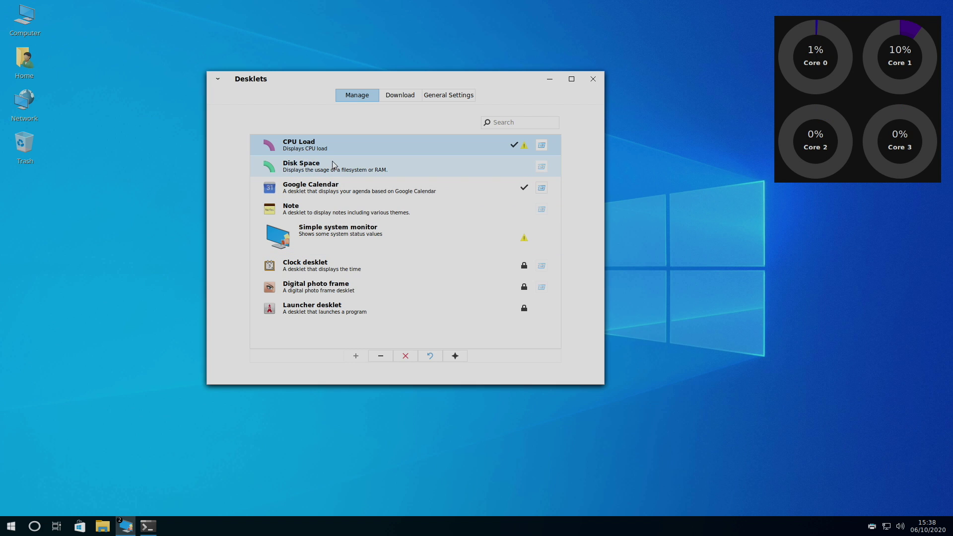
Step: Add the Simple system monitor desklet and place it below the CPU Load gauges
click(343, 213)
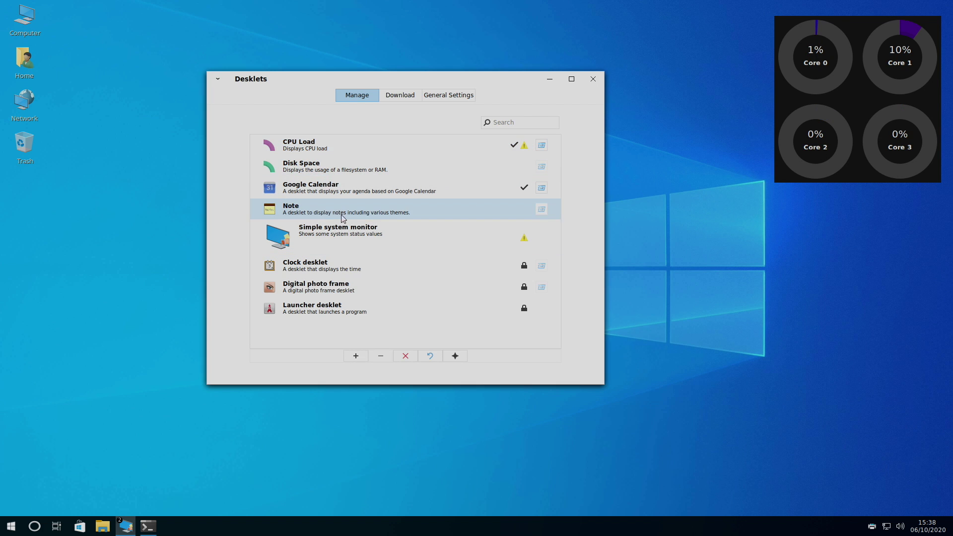
click(345, 235)
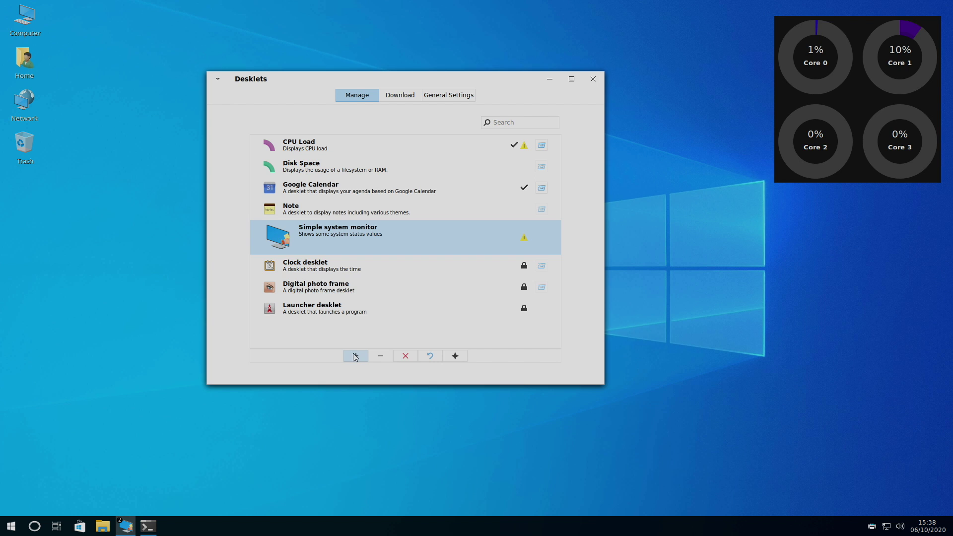
double_click(398, 229)
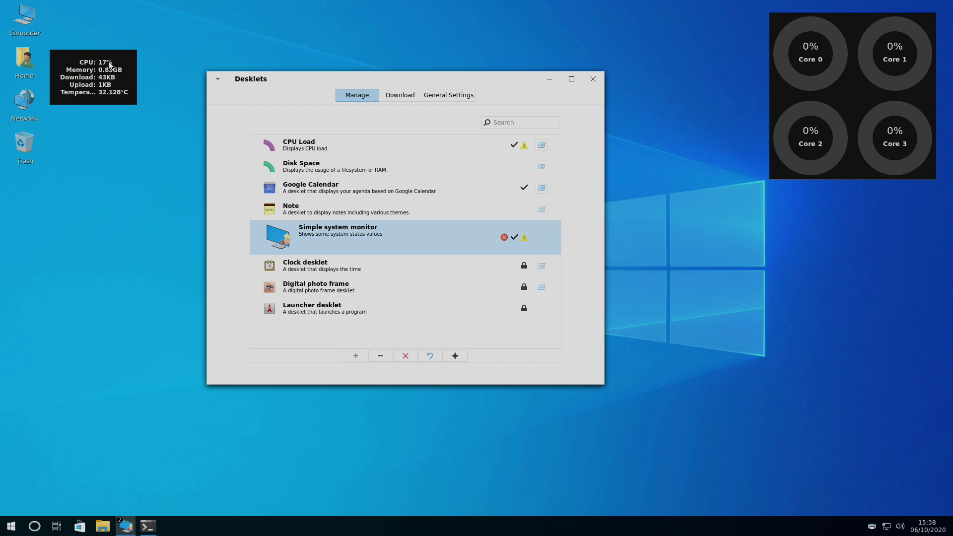
click(882, 223)
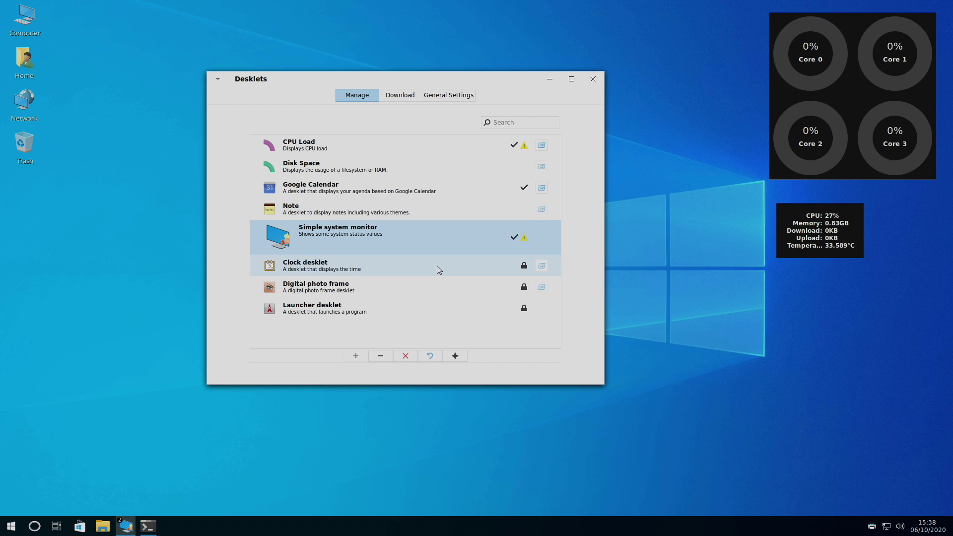
Step: Download the Weather Desklet and add it to the desktop
click(410, 98)
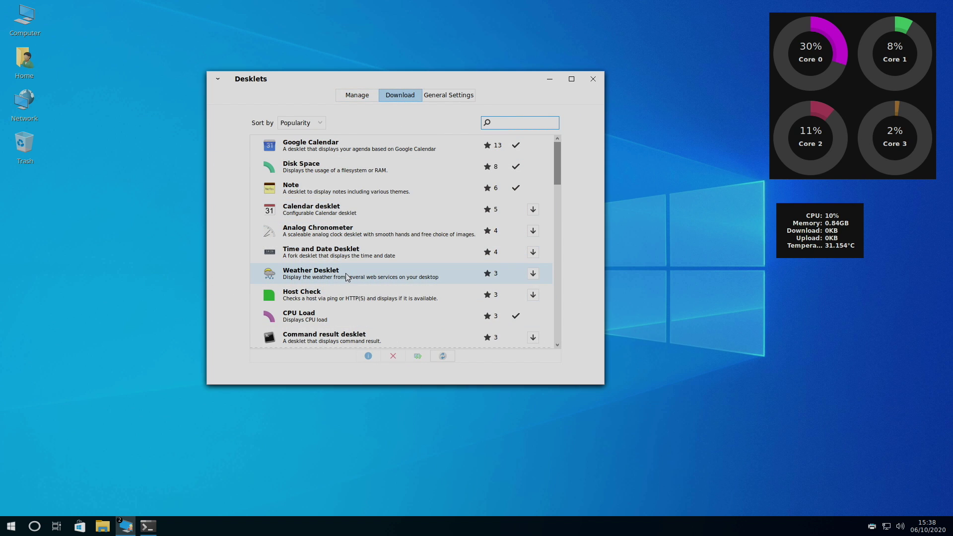
click(533, 273)
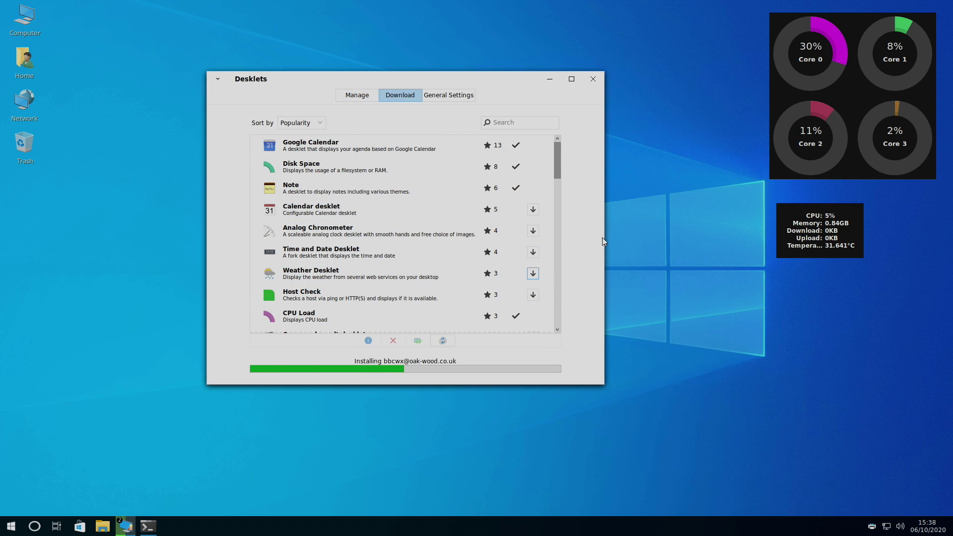
click(360, 99)
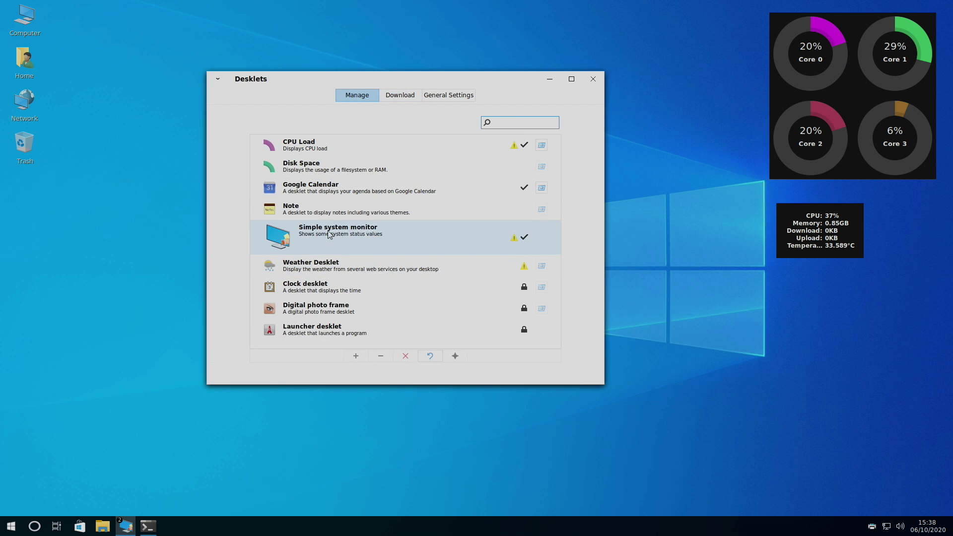
click(316, 268)
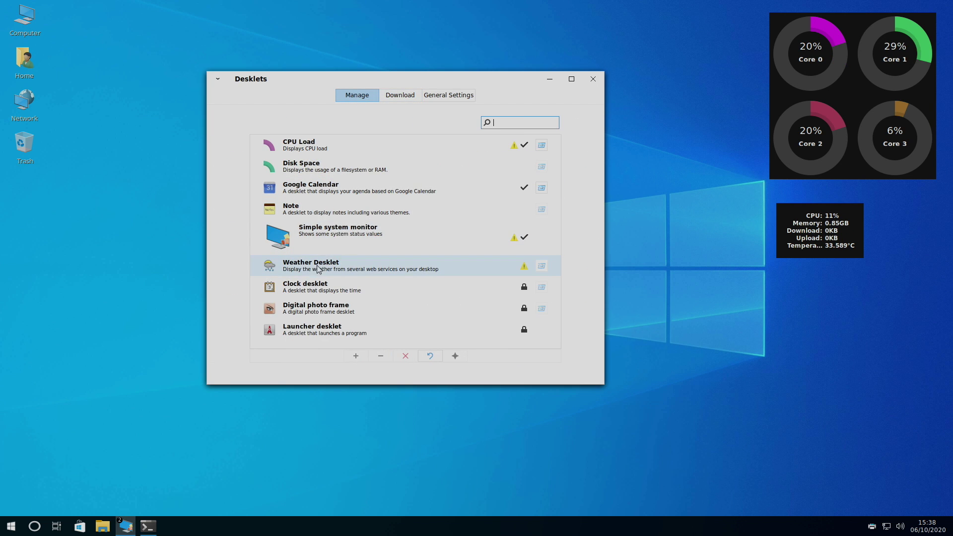
click(358, 365)
Step: Position the London weather desklet at the top beside the CPU gauges, shifting the settings window left
drag(159, 62, 892, 325)
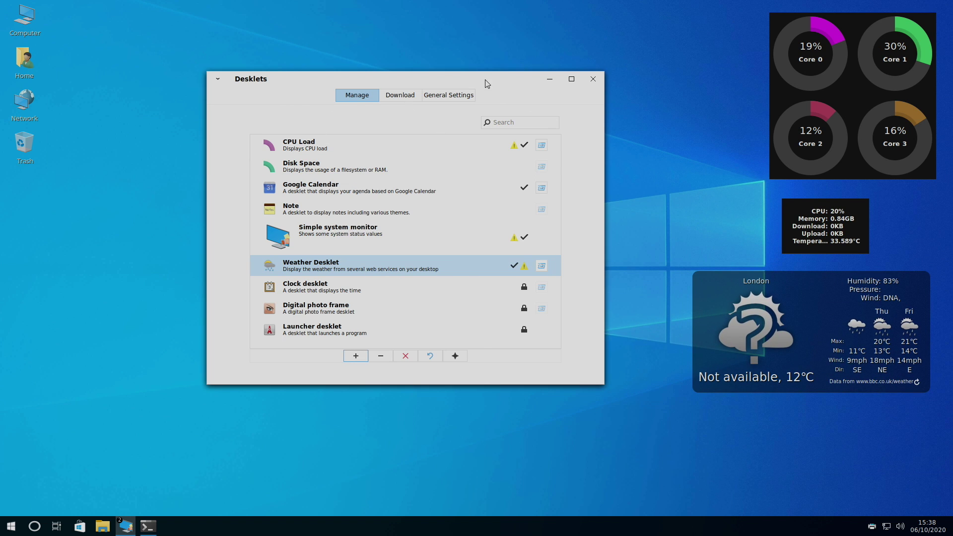
drag(485, 83, 393, 66)
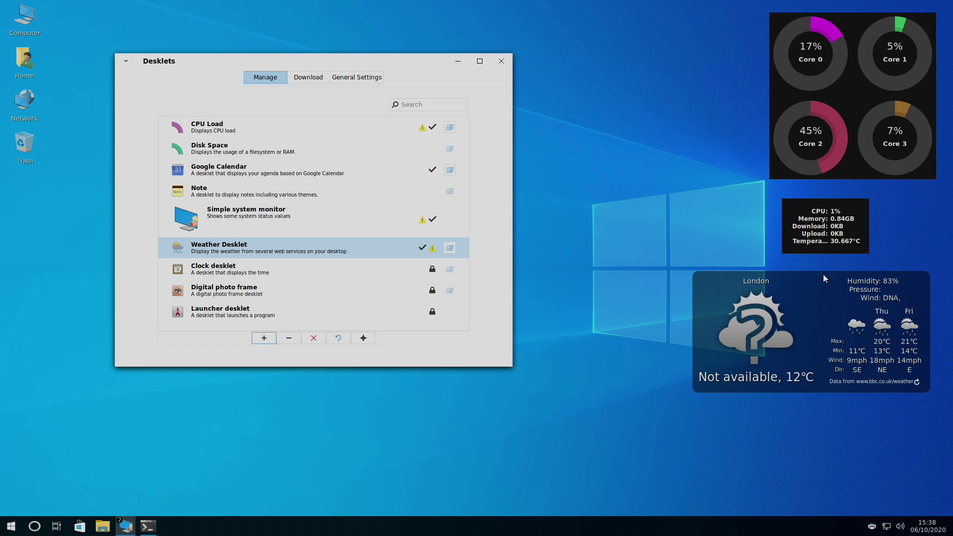
drag(823, 279, 636, 31)
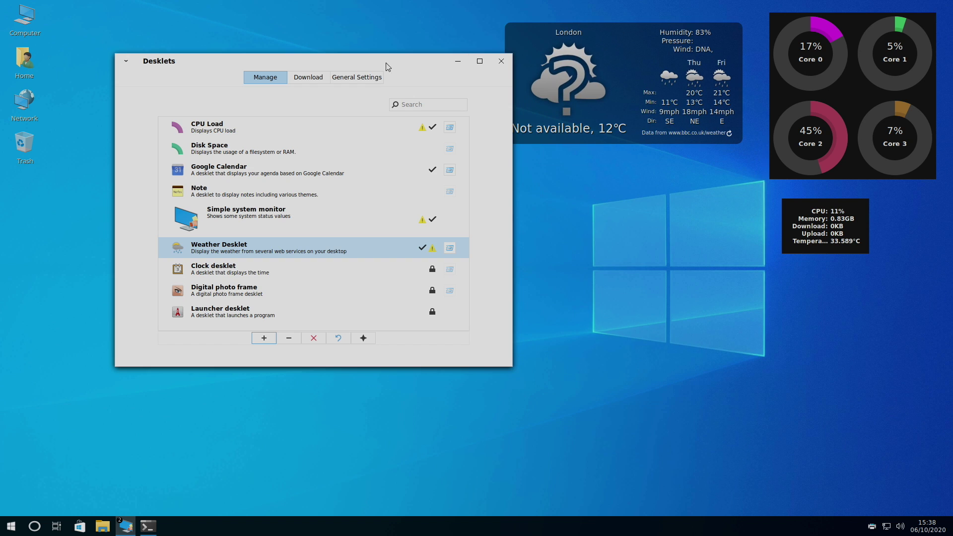
drag(331, 60, 277, 61)
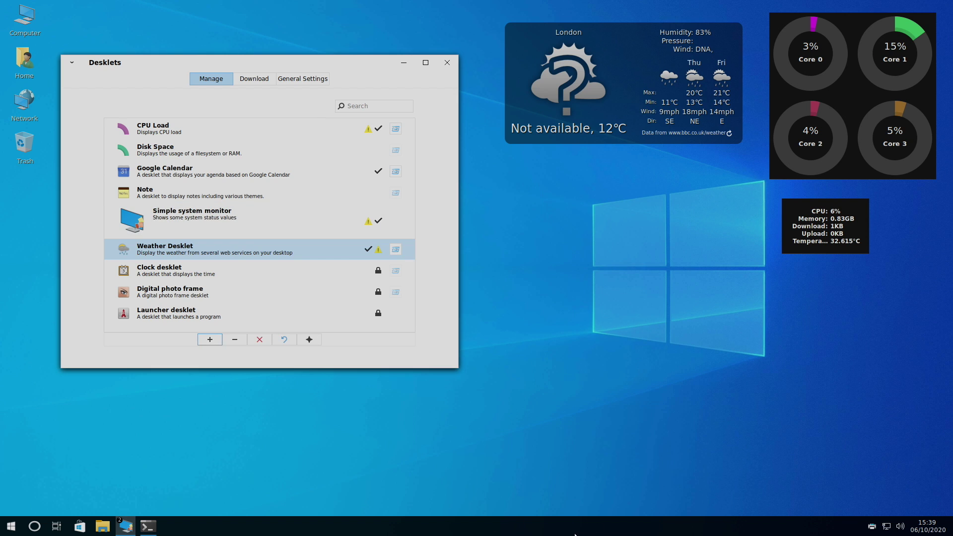
Step: Add the Weather applet to the panel from Applets settings and preview its forecast popup
right_click(599, 534)
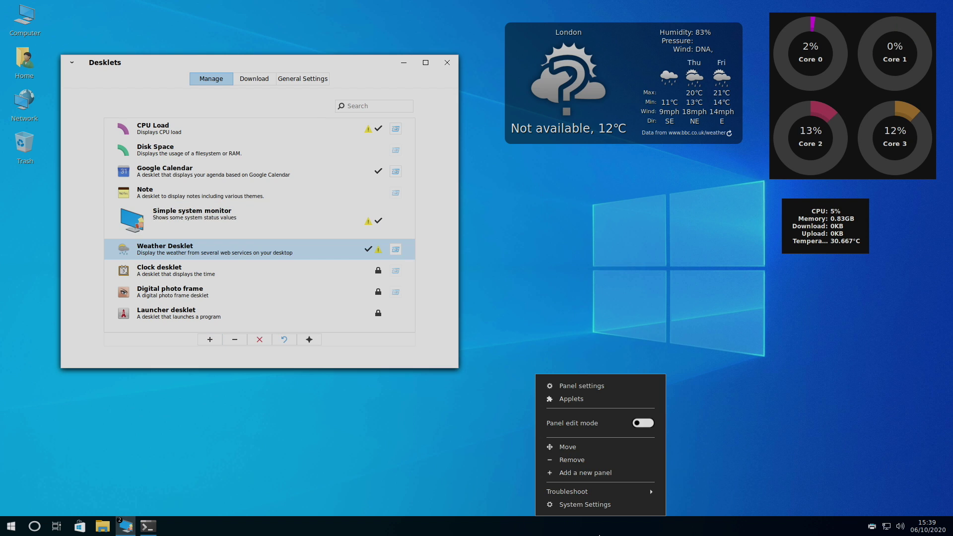
click(578, 399)
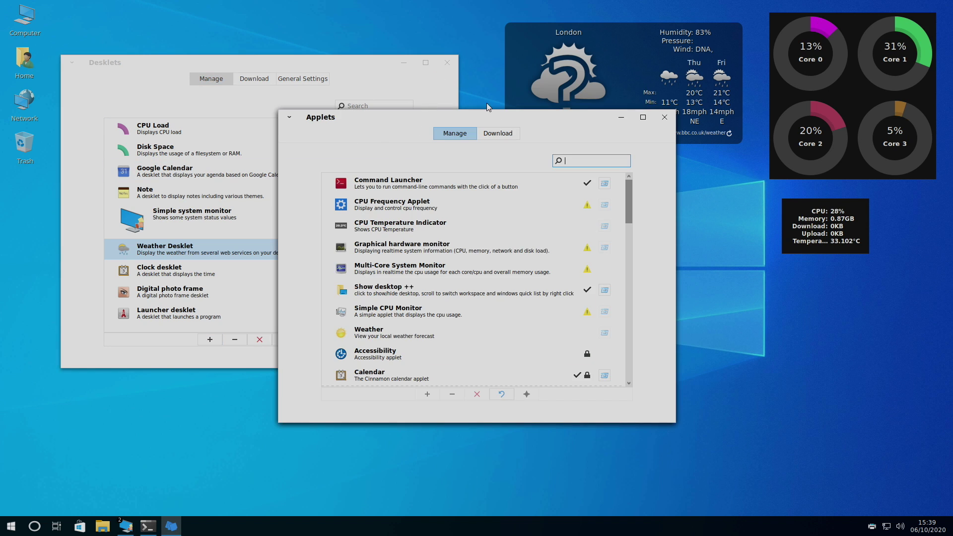
click(447, 63)
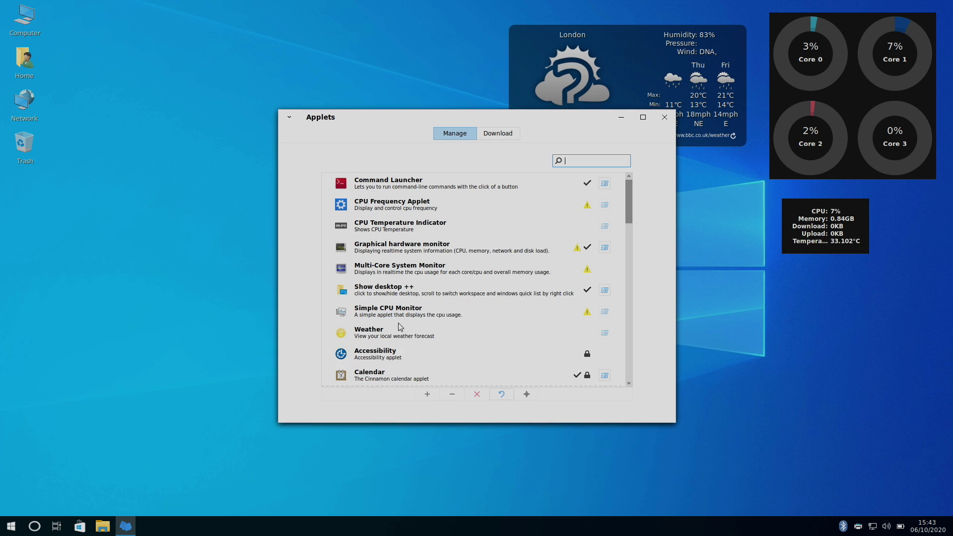
click(463, 343)
click(426, 394)
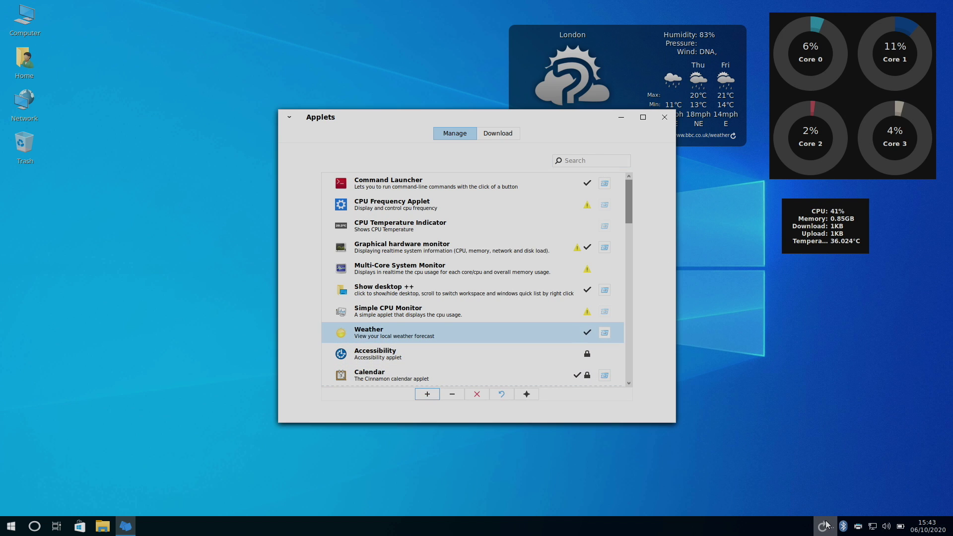
click(813, 527)
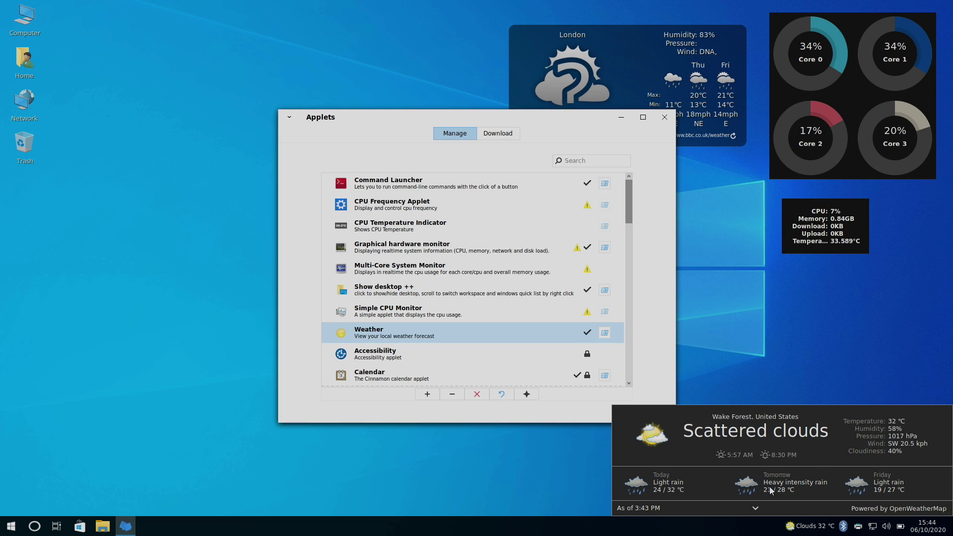
Step: Remove the London weather desklet, then bring up the Simple system monitor desklet's options
click(749, 347)
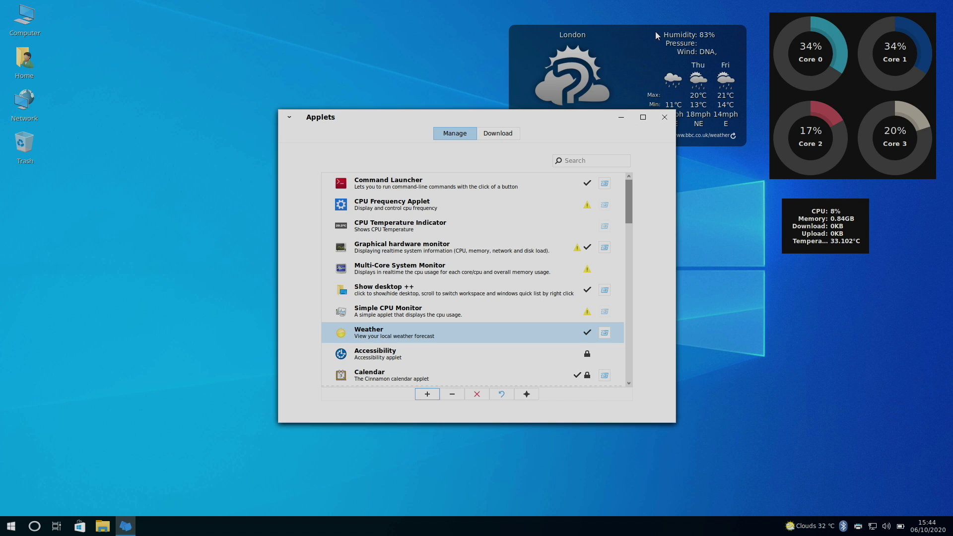
right_click(747, 28)
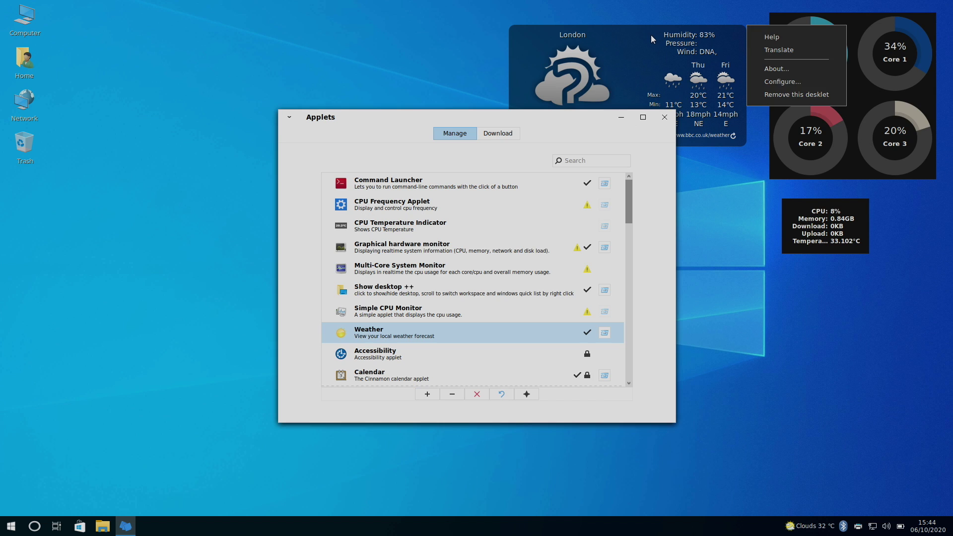
click(776, 94)
click(533, 273)
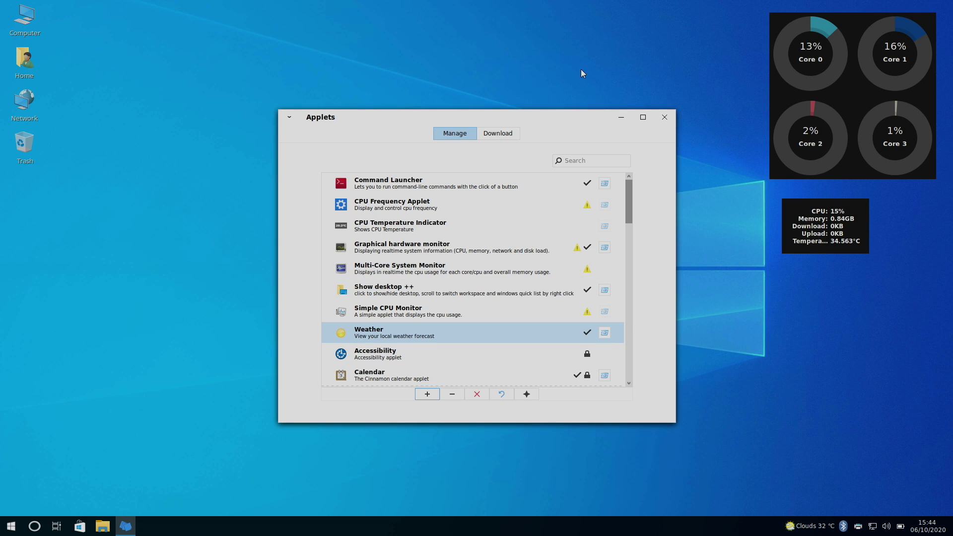
right_click(854, 28)
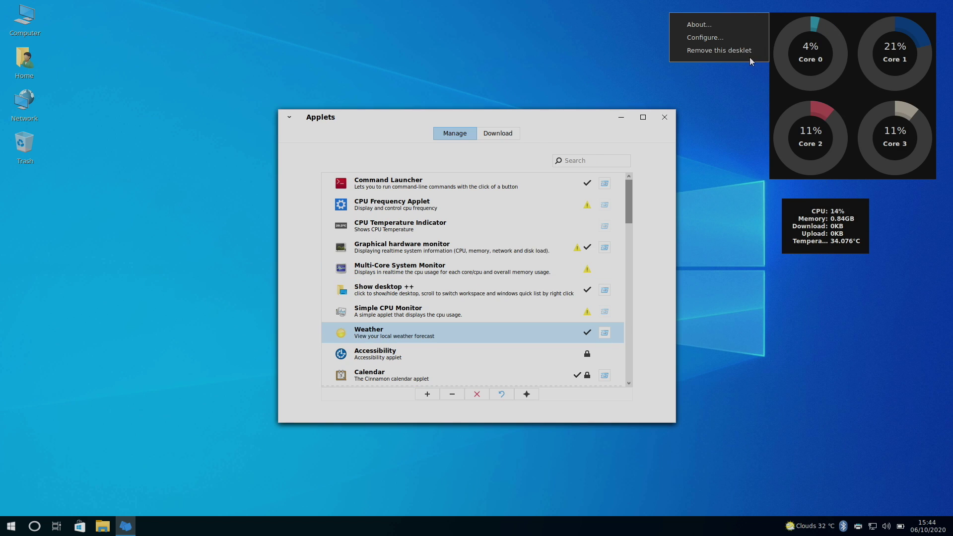
click(801, 220)
right_click(802, 221)
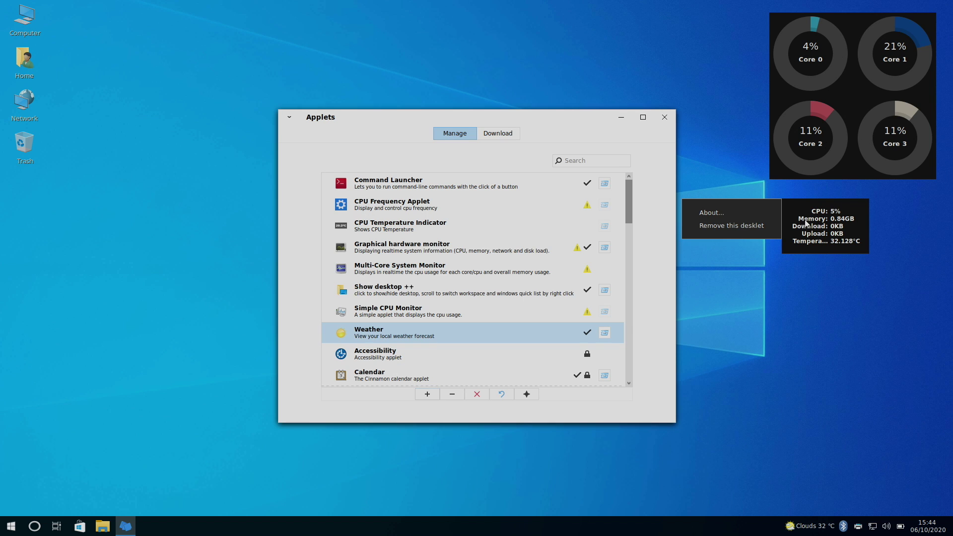
Step: Confirm removing the Simple system monitor, browse downloadable applets, and close Applets settings
click(733, 226)
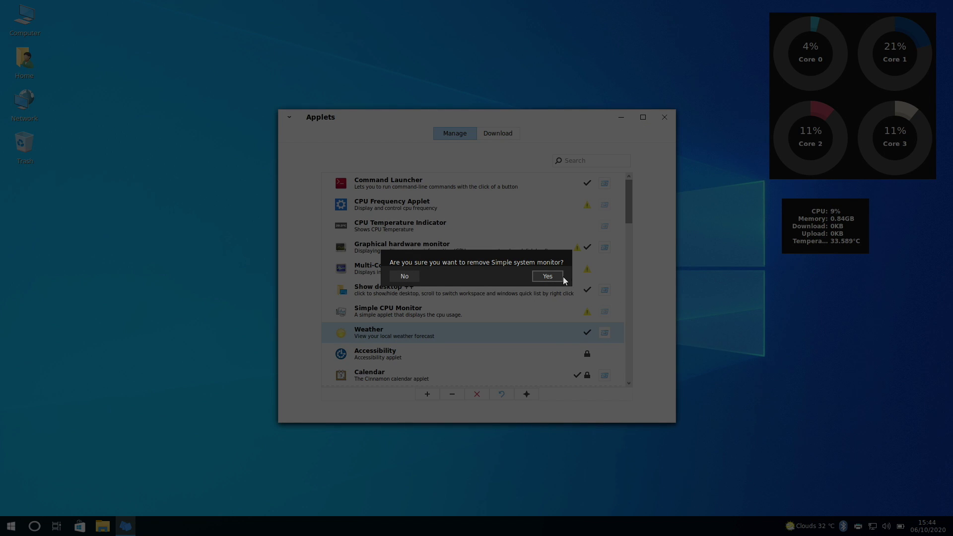
click(547, 275)
click(499, 134)
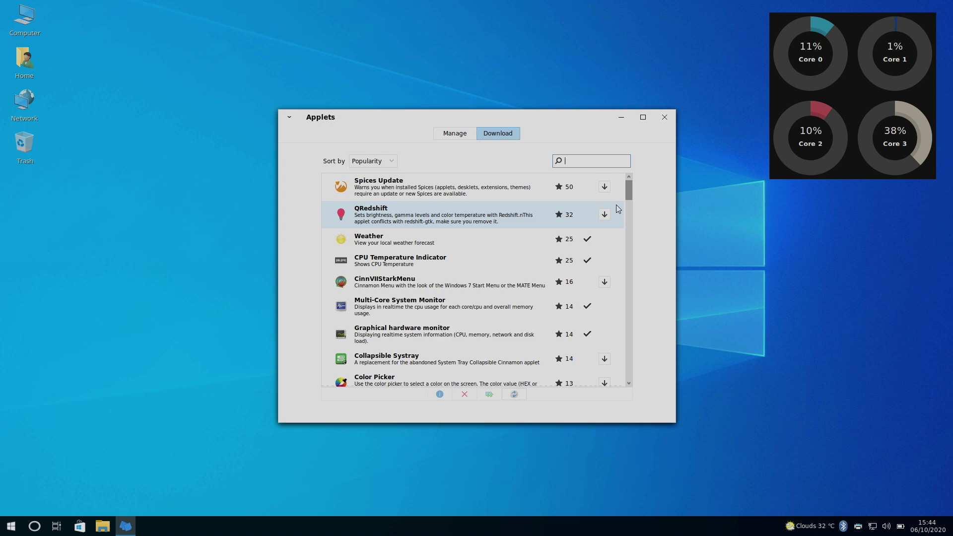
scroll(628, 218, down, 10)
scroll(629, 186, up, 10)
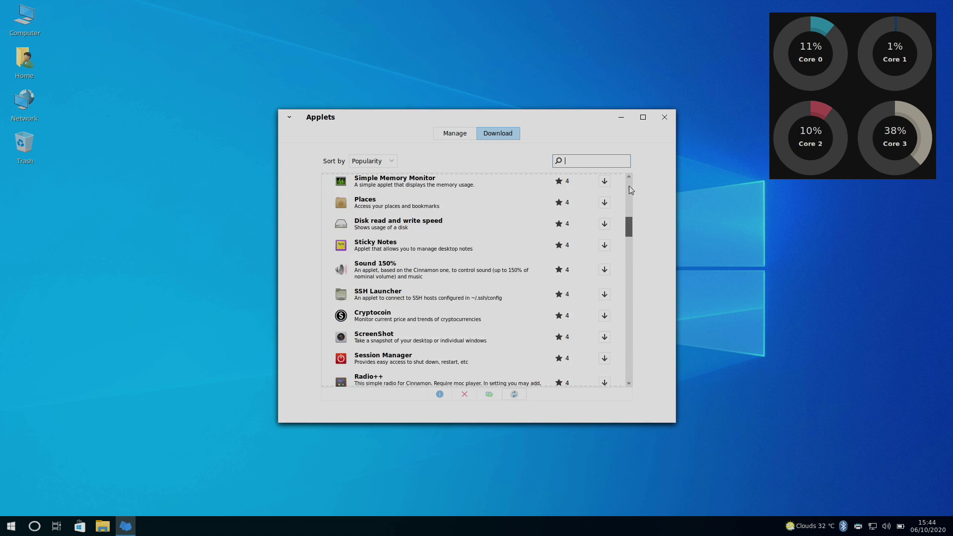
click(461, 132)
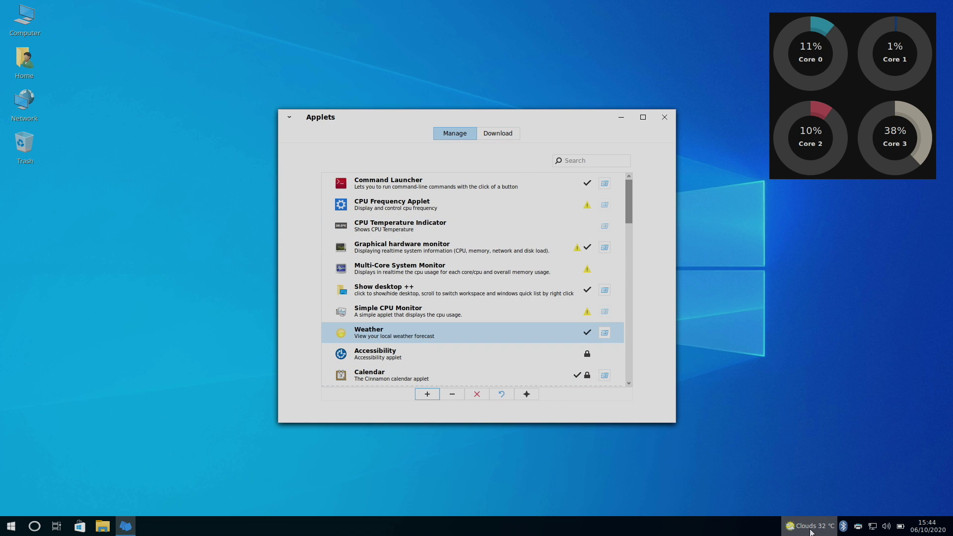
click(665, 117)
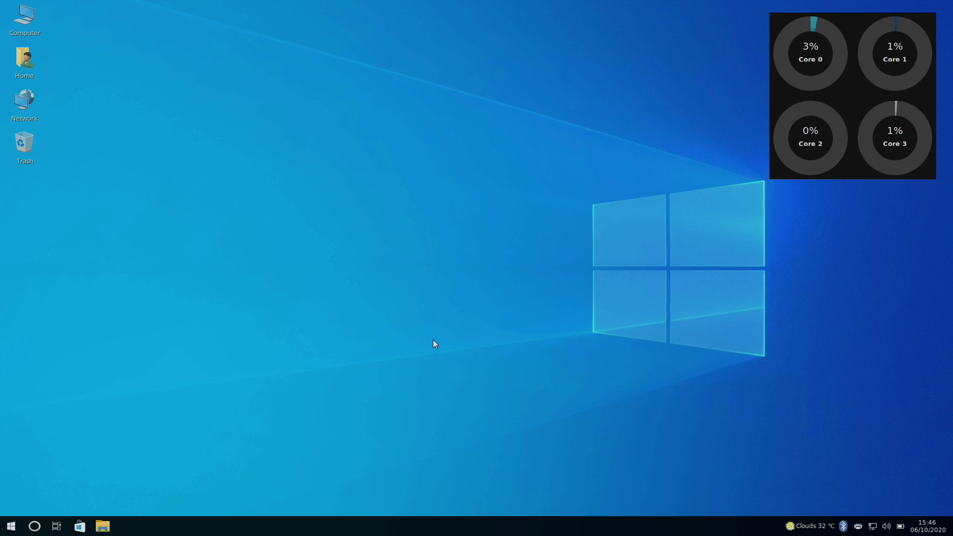
Step: Open a Terminal with Ctrl+Alt+T, move it up-left, and launch Software from Administration
key(ctrl+alt+t)
drag(461, 149, 450, 122)
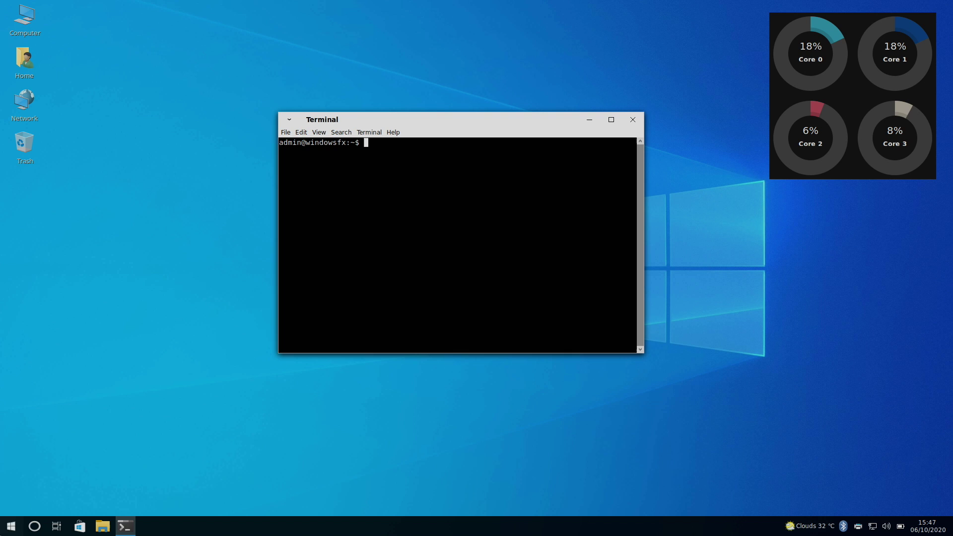
click(11, 526)
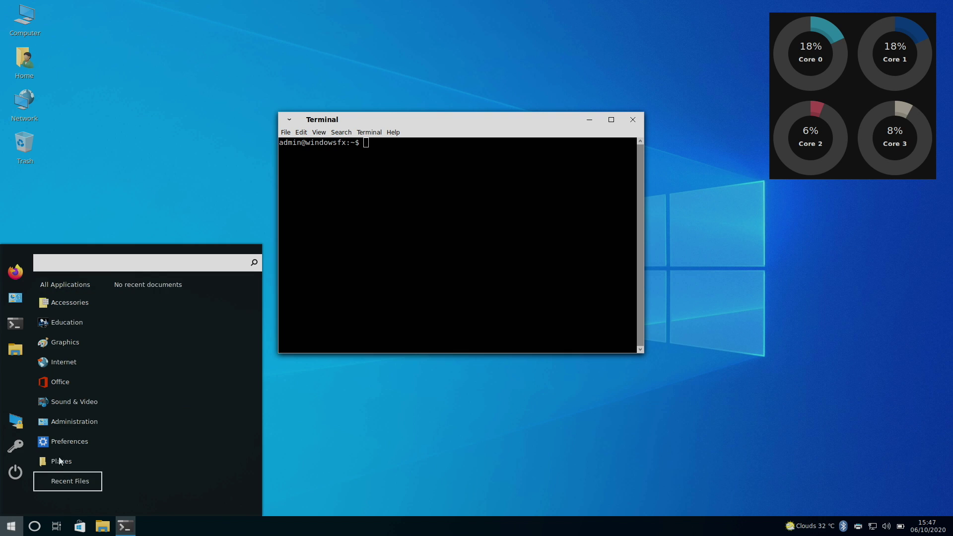
mouse_move(78, 427)
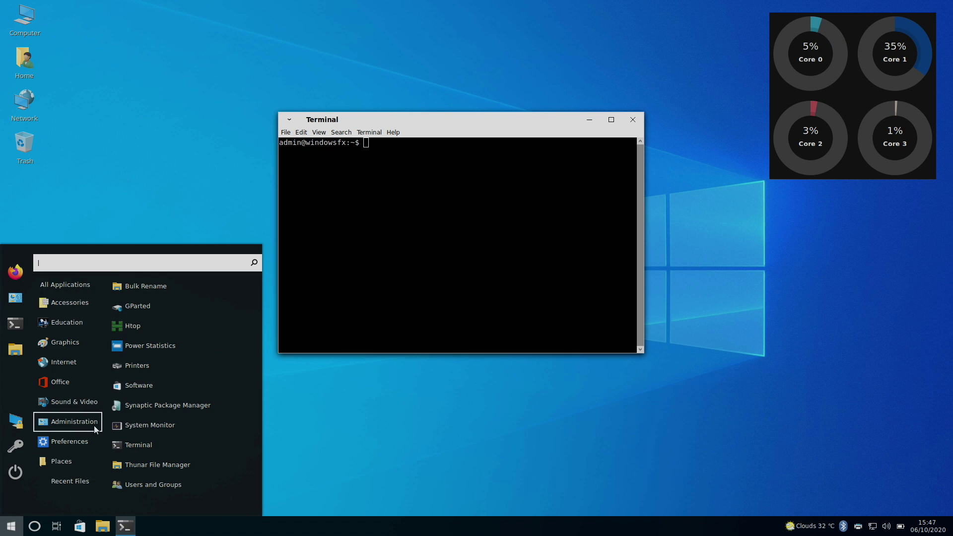
click(135, 390)
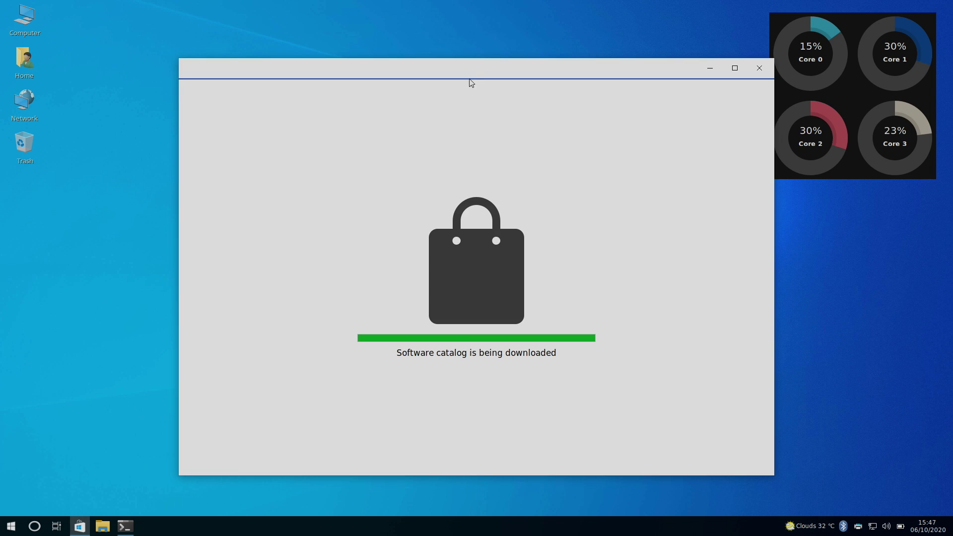
Step: Look over the Explore, Installed and Updates pages in Software Manager, then close it
scroll(445, 326, down, 2)
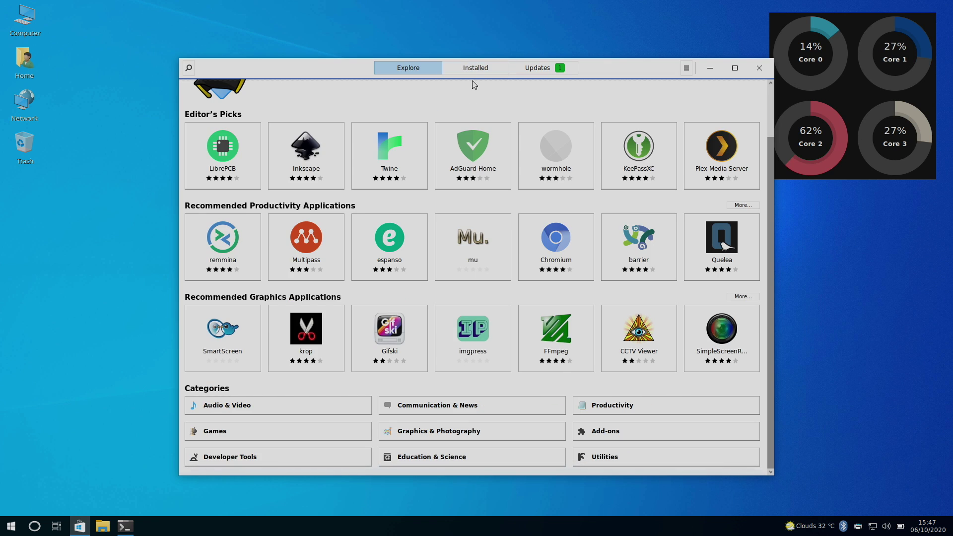
click(476, 68)
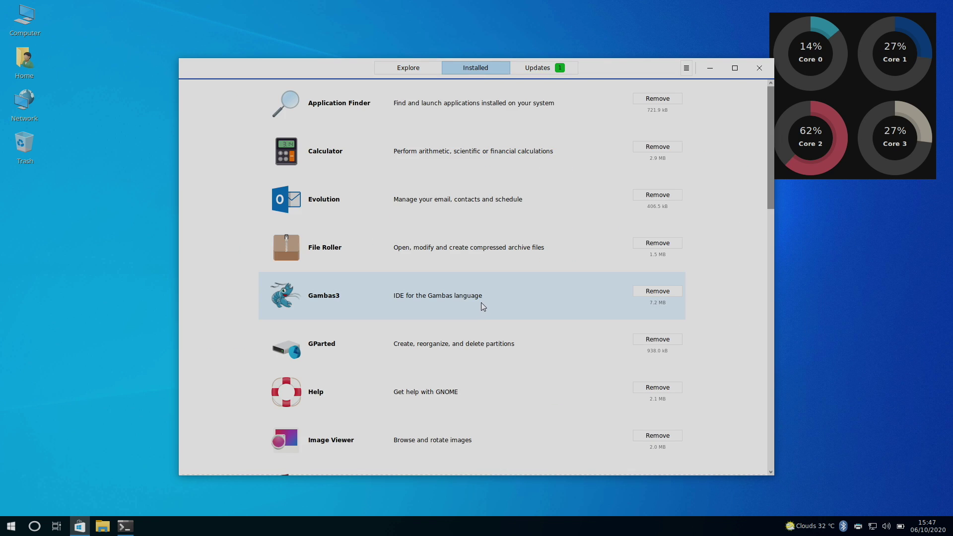
click(527, 74)
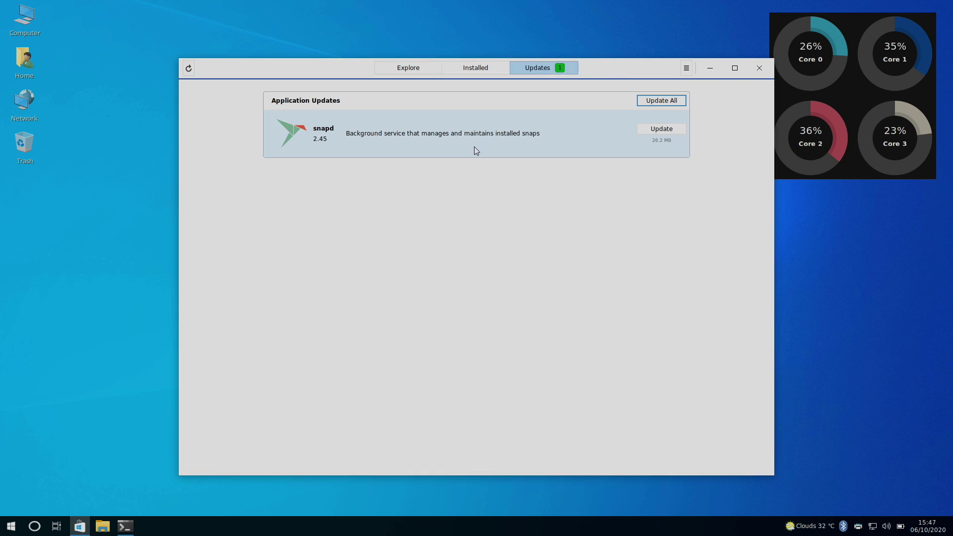
click(757, 69)
Step: Close the terminal and launch Firefox from the application menu
click(632, 120)
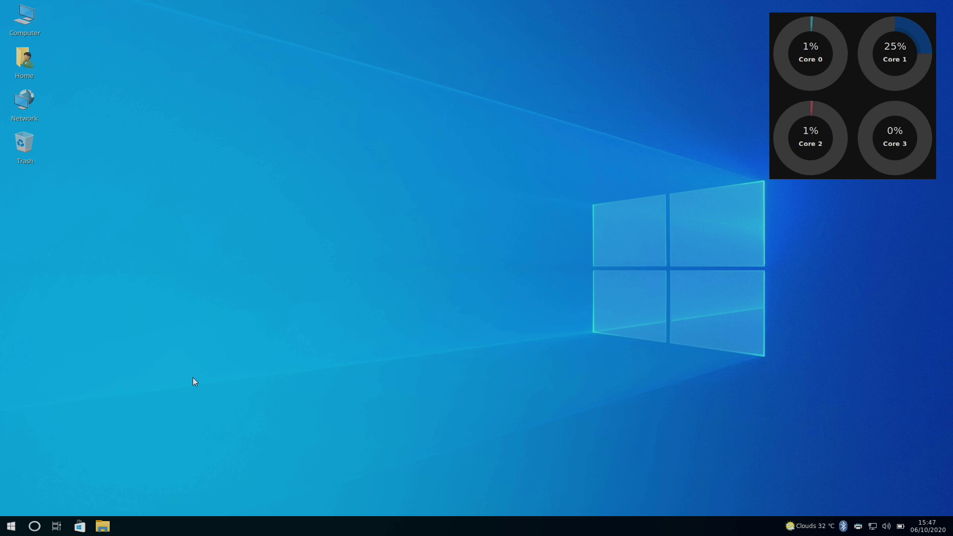
click(11, 525)
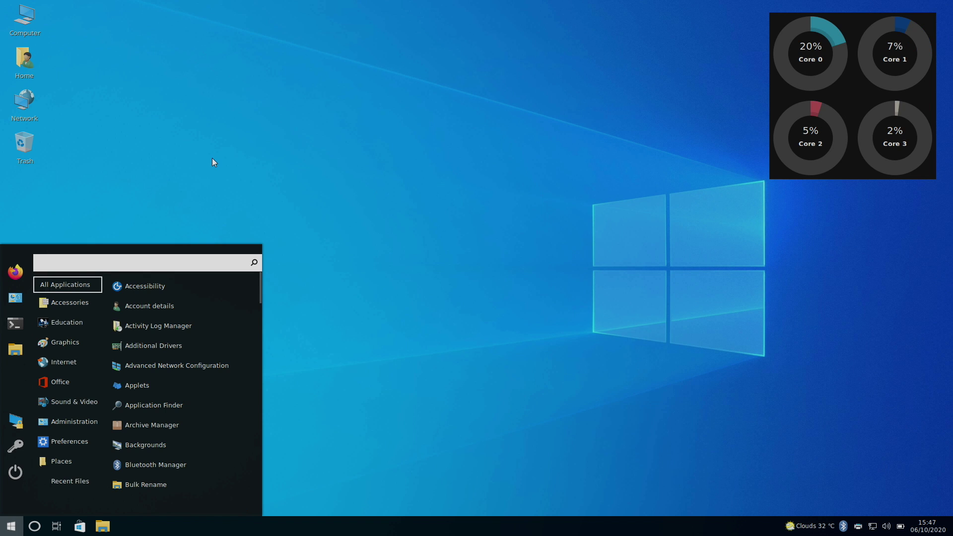
click(18, 270)
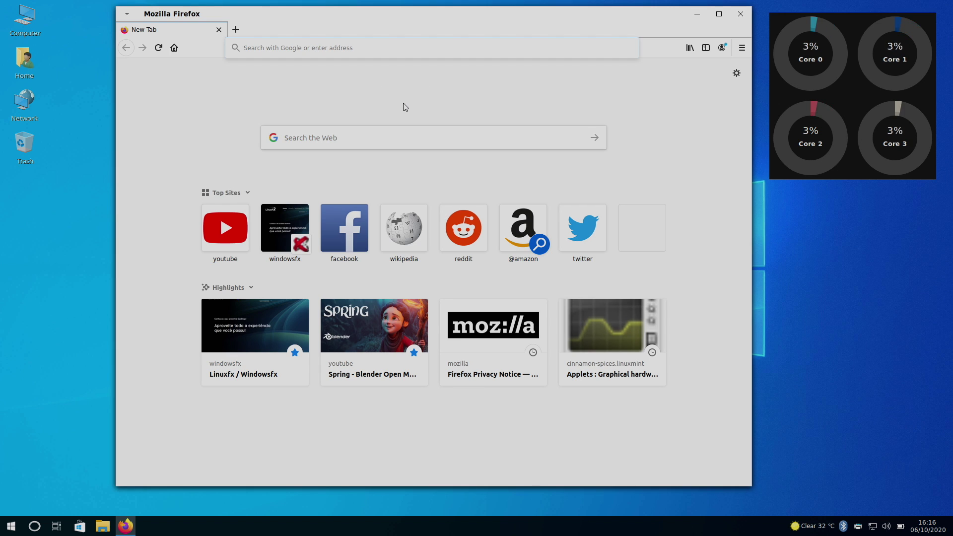
Step: Open the Spring - Blender Open Movie card from Highlights and start the video playing
click(378, 328)
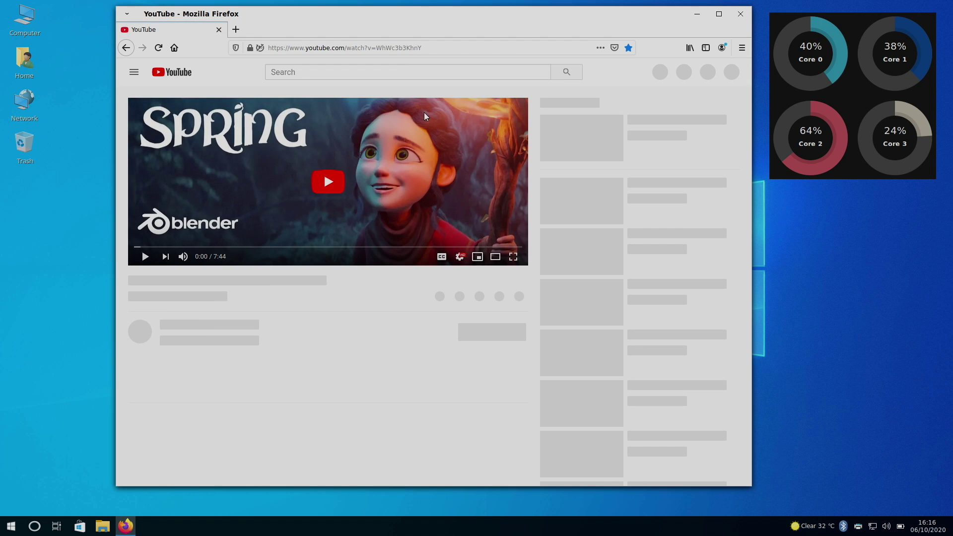
click(336, 180)
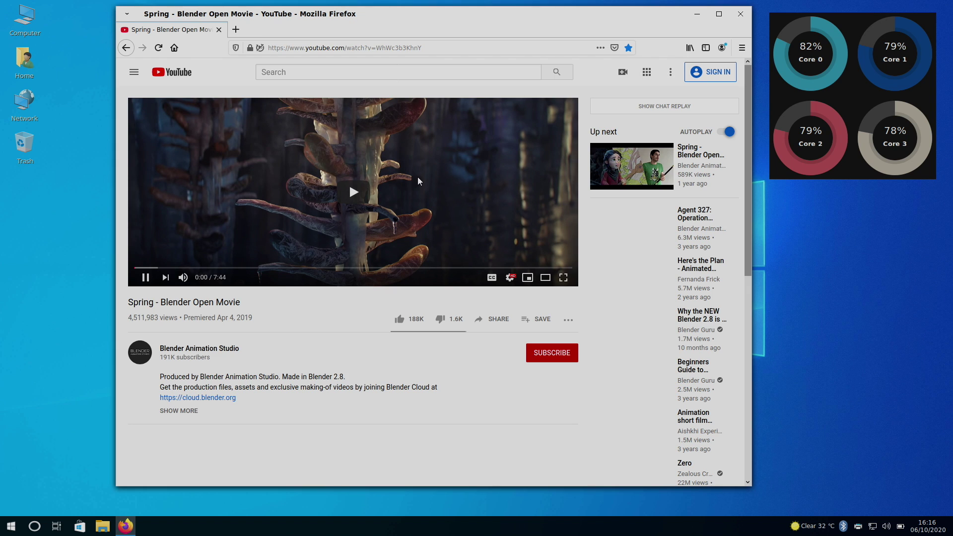
Step: Put the Spring video in full screen and bring up the player's playback settings menu
key(F11)
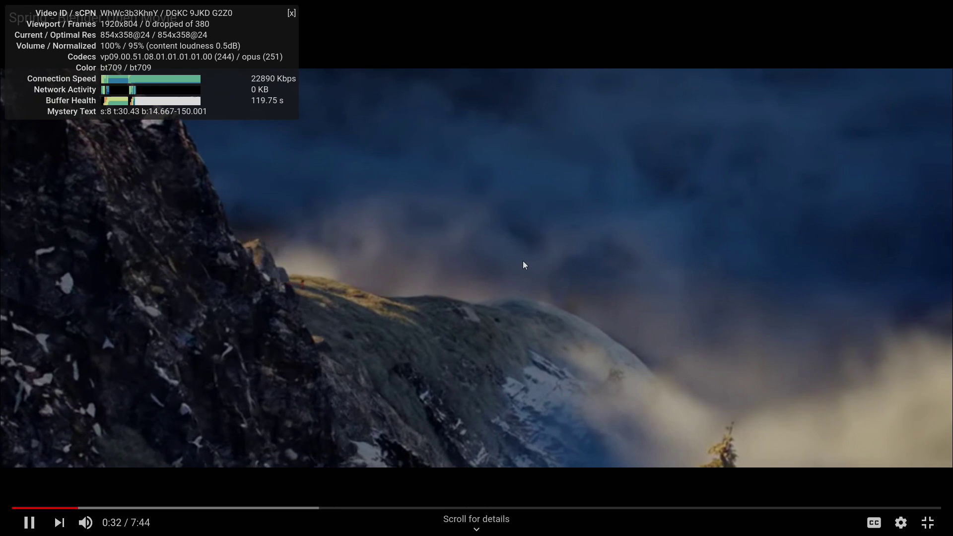
click(900, 522)
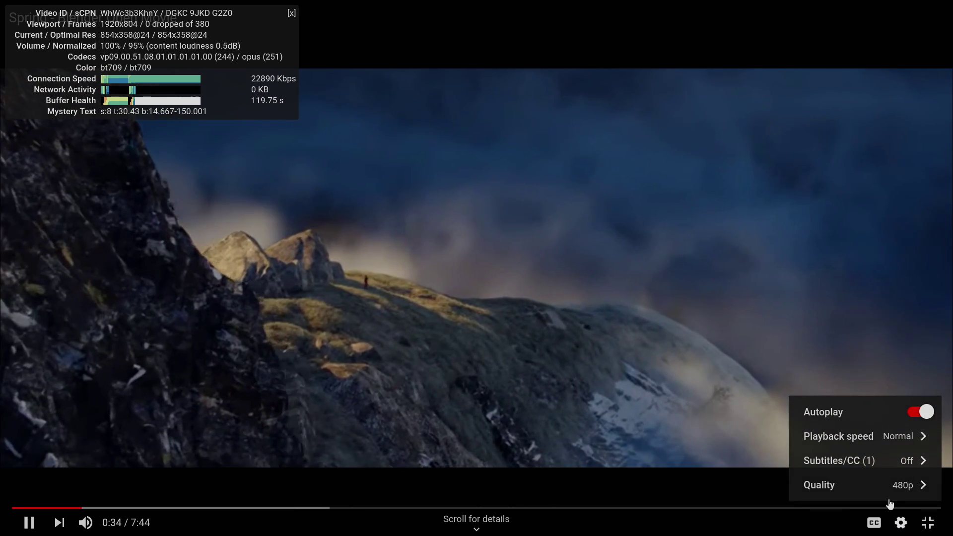
Step: Switch the Spring video to 720p, reopen the quality options for a higher setting, and leave full screen
click(819, 485)
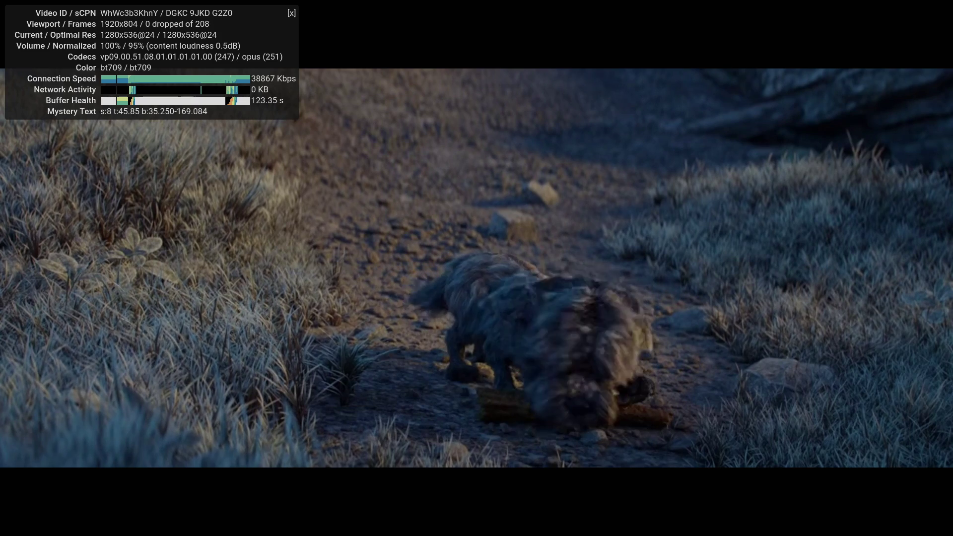
click(900, 523)
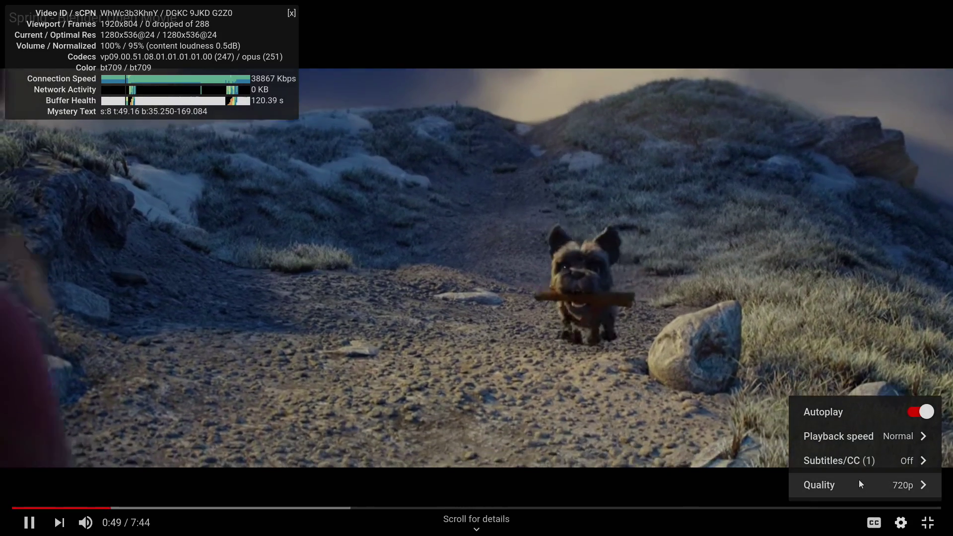
click(860, 484)
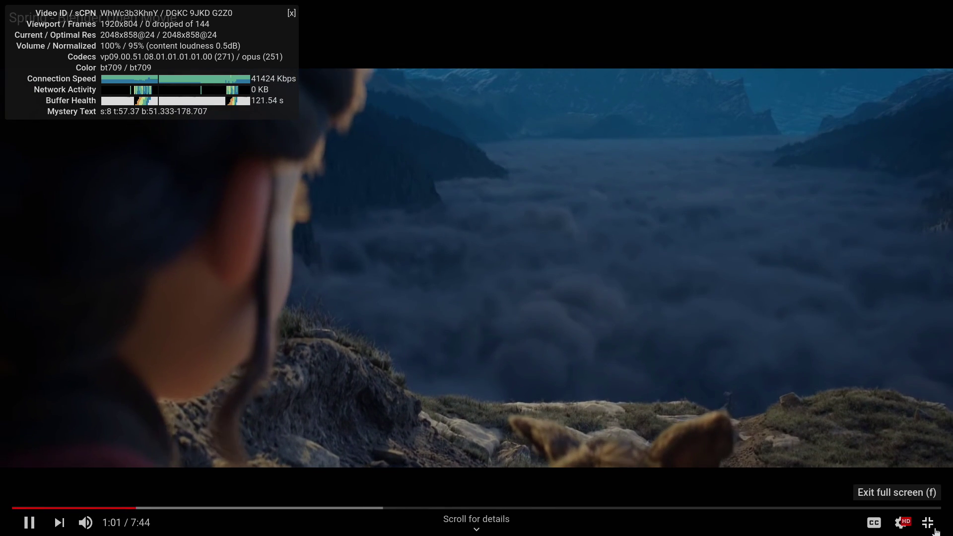
key(f)
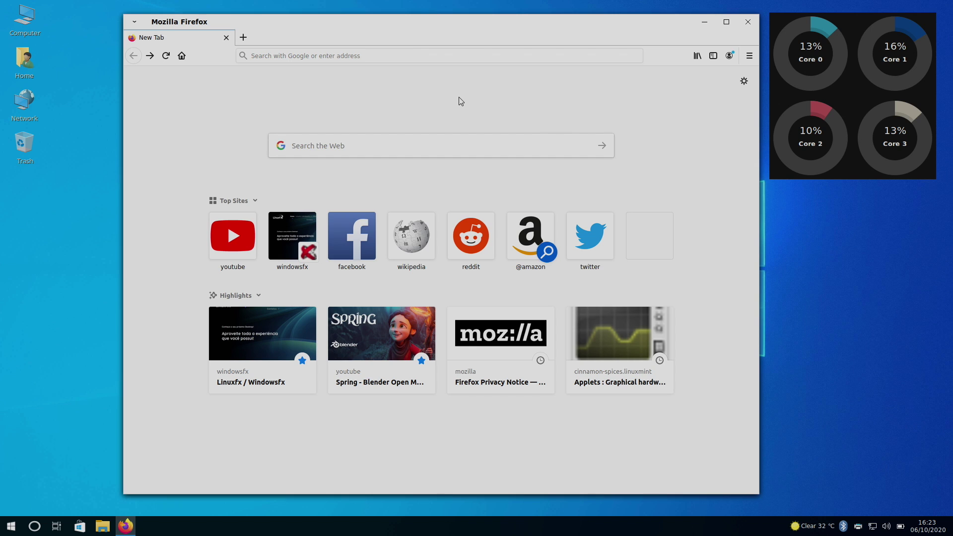
Step: Open the windowsfx.org site and bring up its Linuxfx / Windowsfx > Windowsfx 10 menu
click(305, 229)
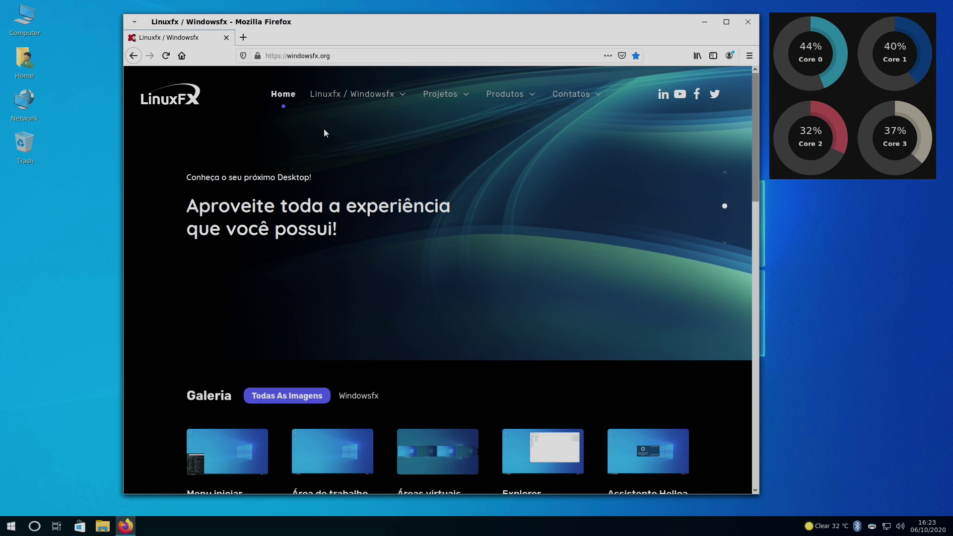
mouse_move(378, 101)
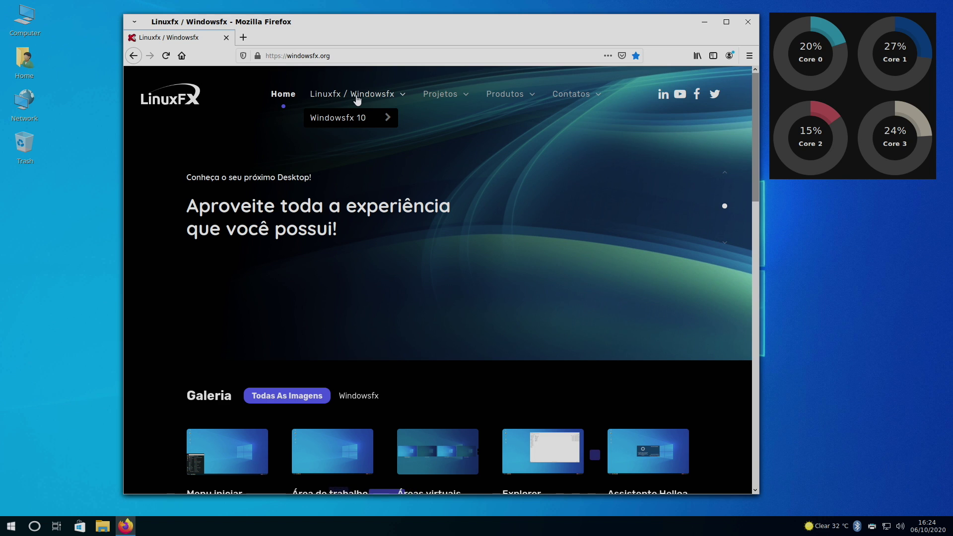
mouse_move(357, 121)
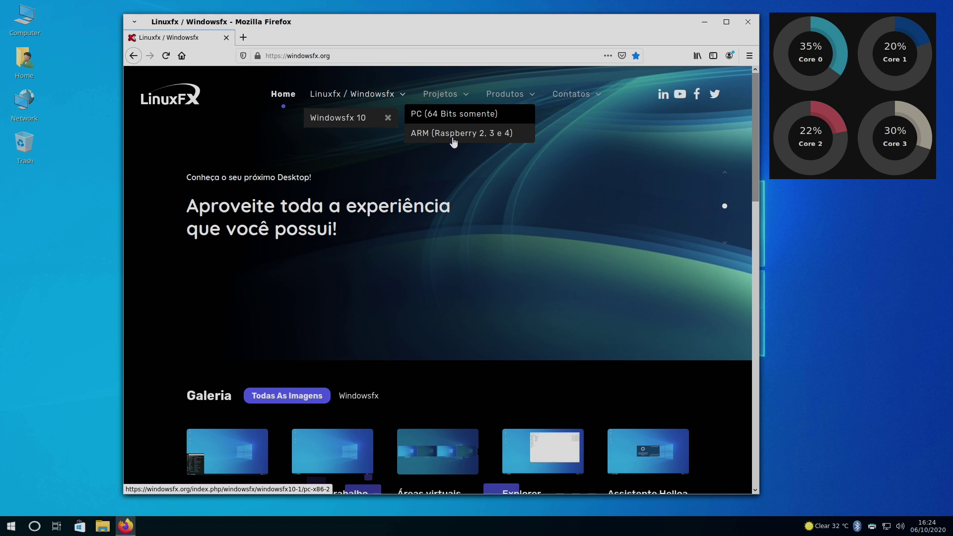
Step: Load the Windowsfx 10.1 b20.04 ARM (Raspberry 2, 3 e 4) page, reviewing its download section
click(453, 133)
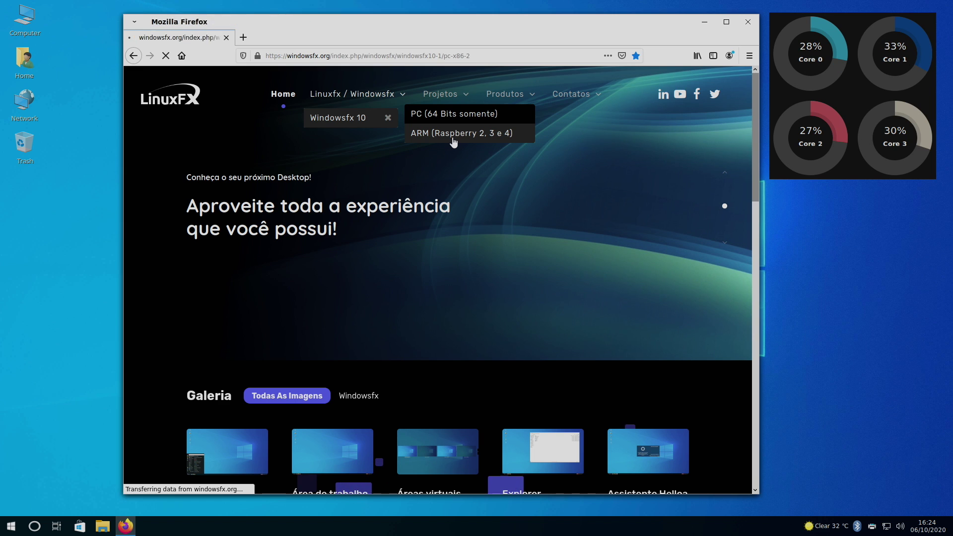
scroll(522, 203, down, 10)
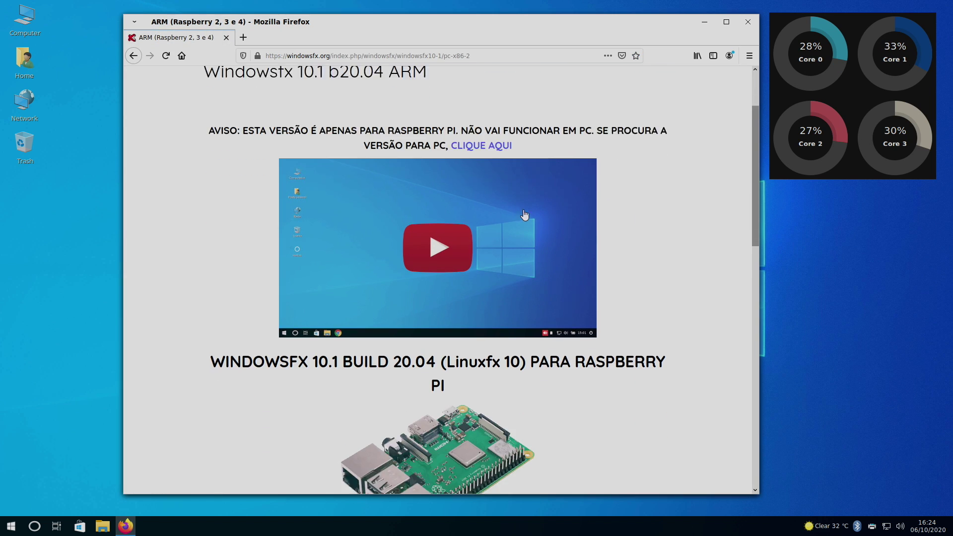
scroll(516, 219, down, 3)
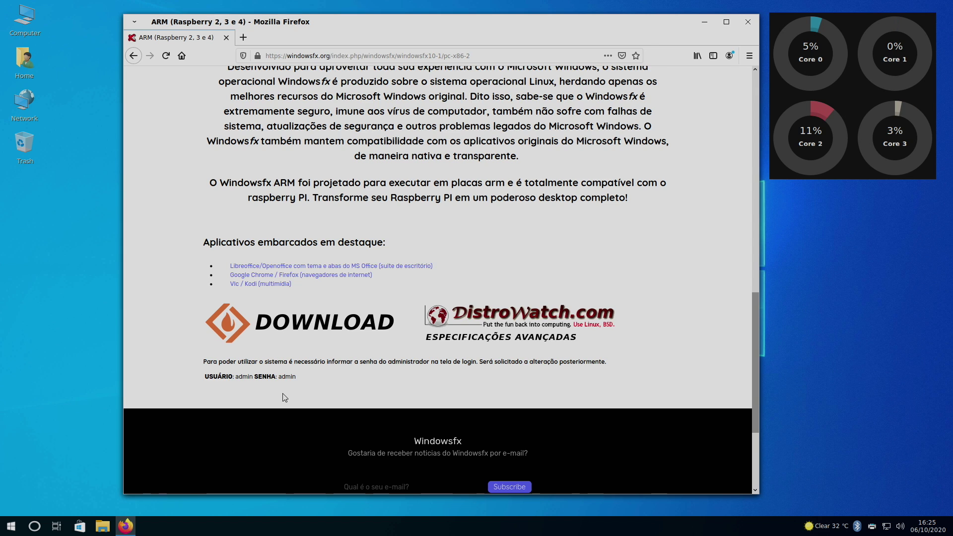
scroll(284, 397, up, 10)
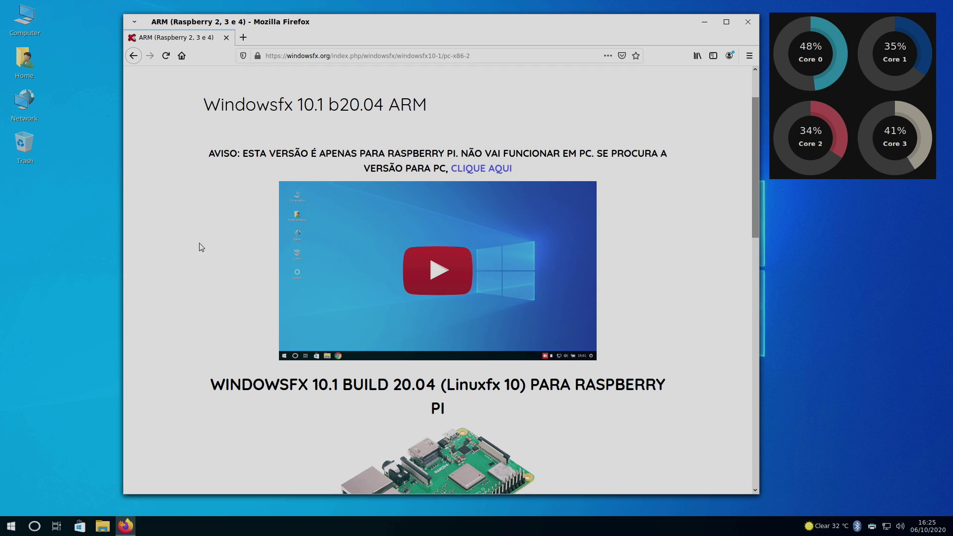
Step: Show all applications in the Start menu, browsing Accessories, Office, Sound & Video and Administration
click(10, 528)
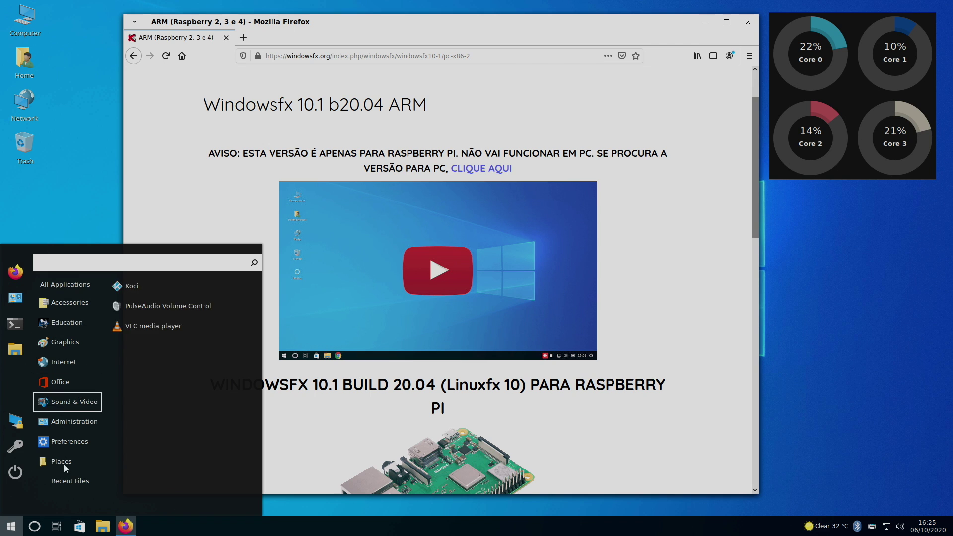
mouse_move(71, 482)
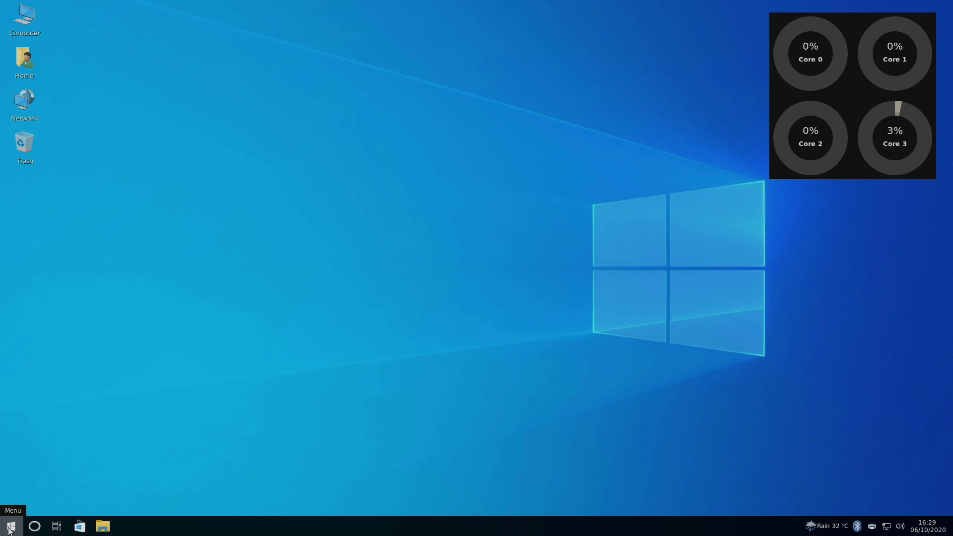
click(1, 533)
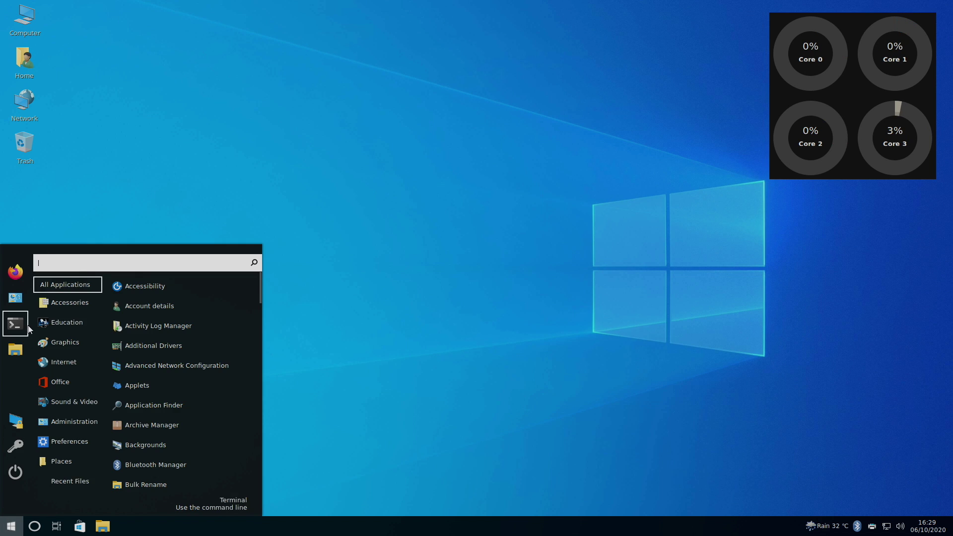
mouse_move(76, 301)
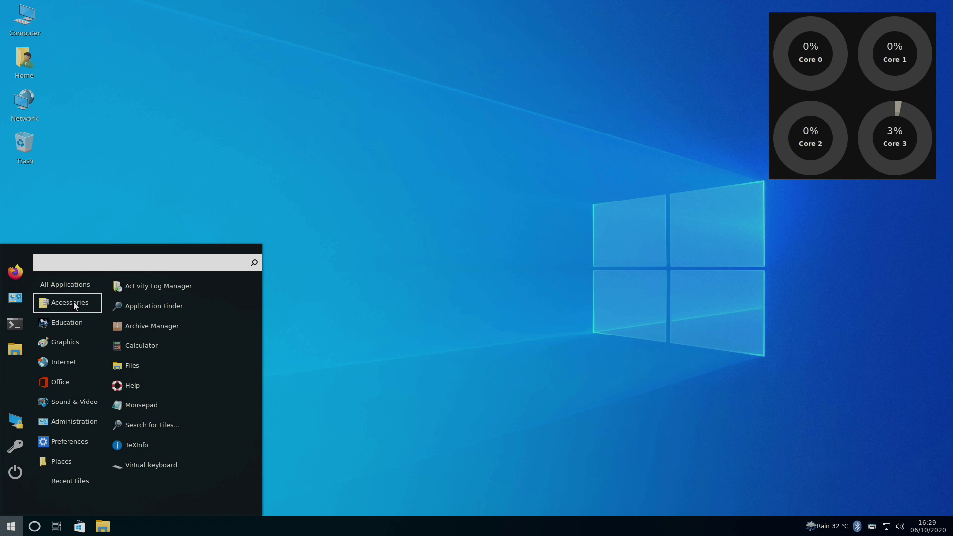
mouse_move(68, 342)
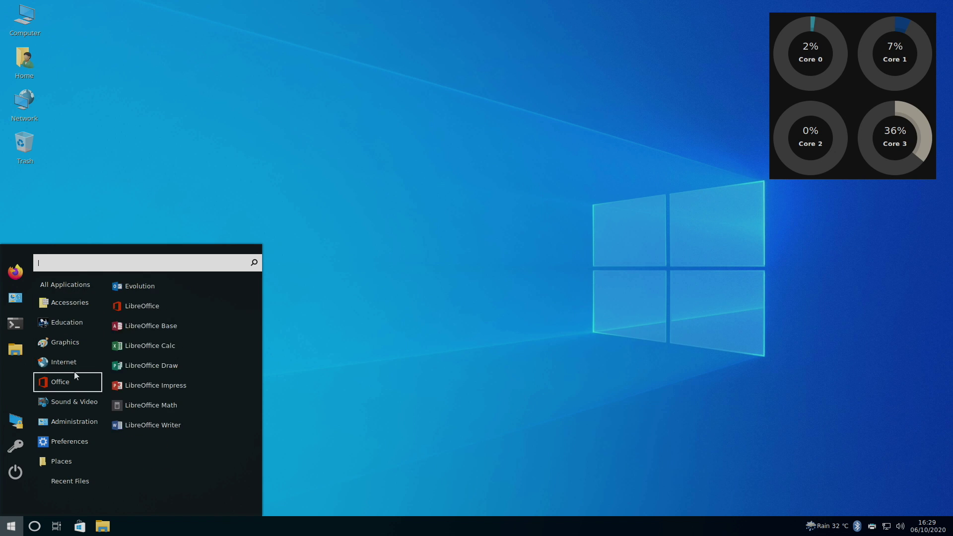
mouse_move(57, 386)
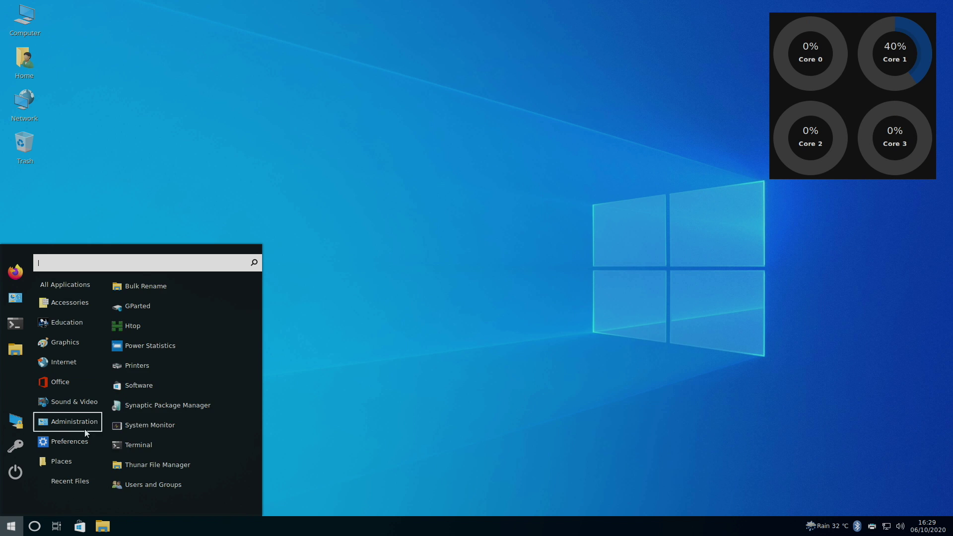
mouse_move(64, 403)
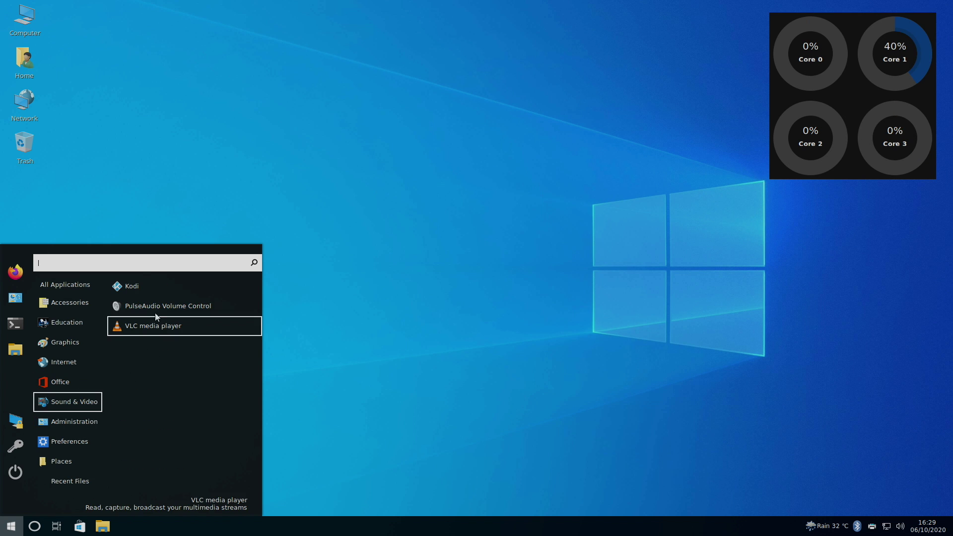
mouse_move(72, 425)
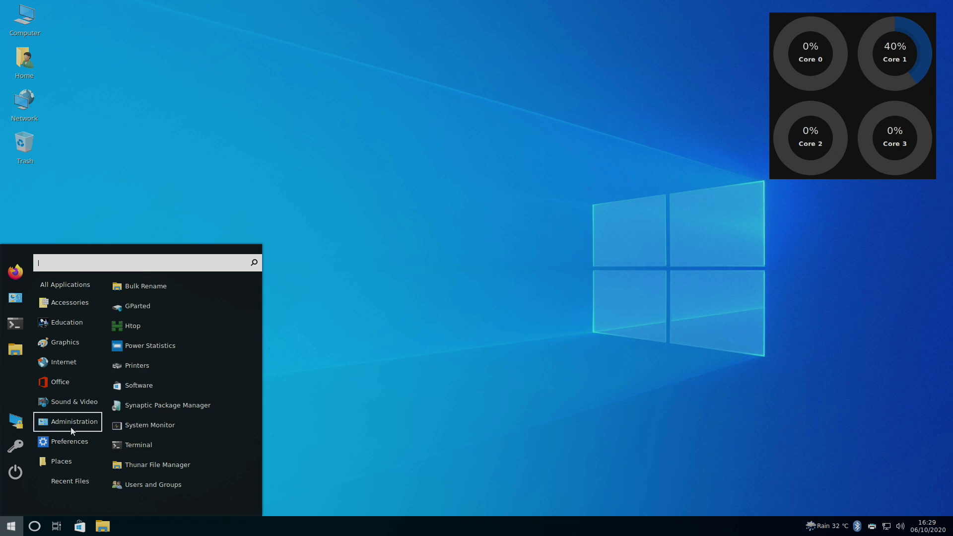